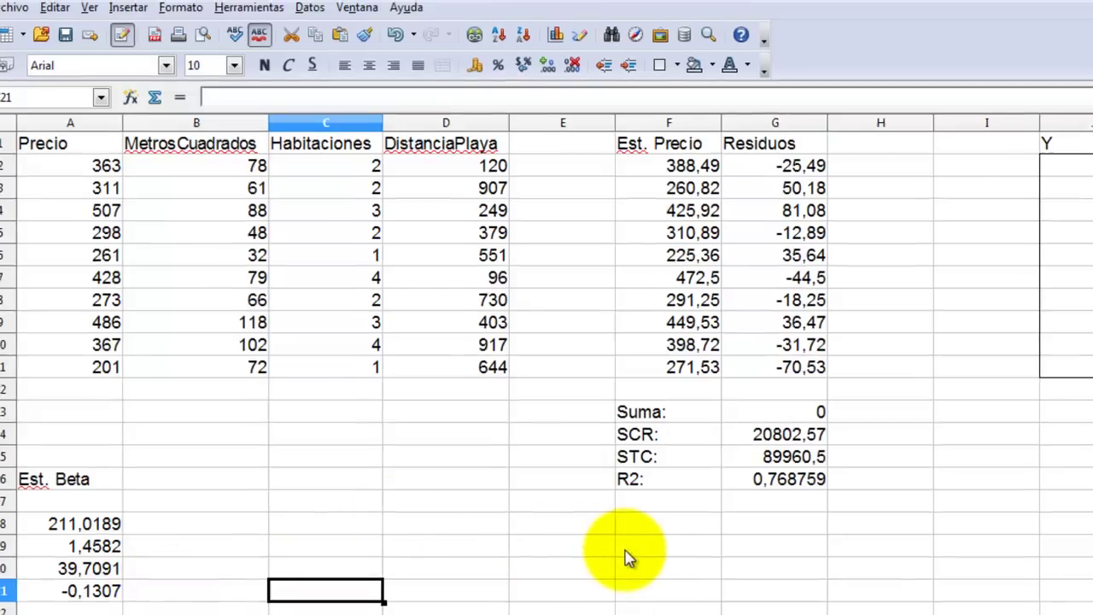
Label cell F19 as "Est. Var. Err." below the R2 row.
left_click(629, 550)
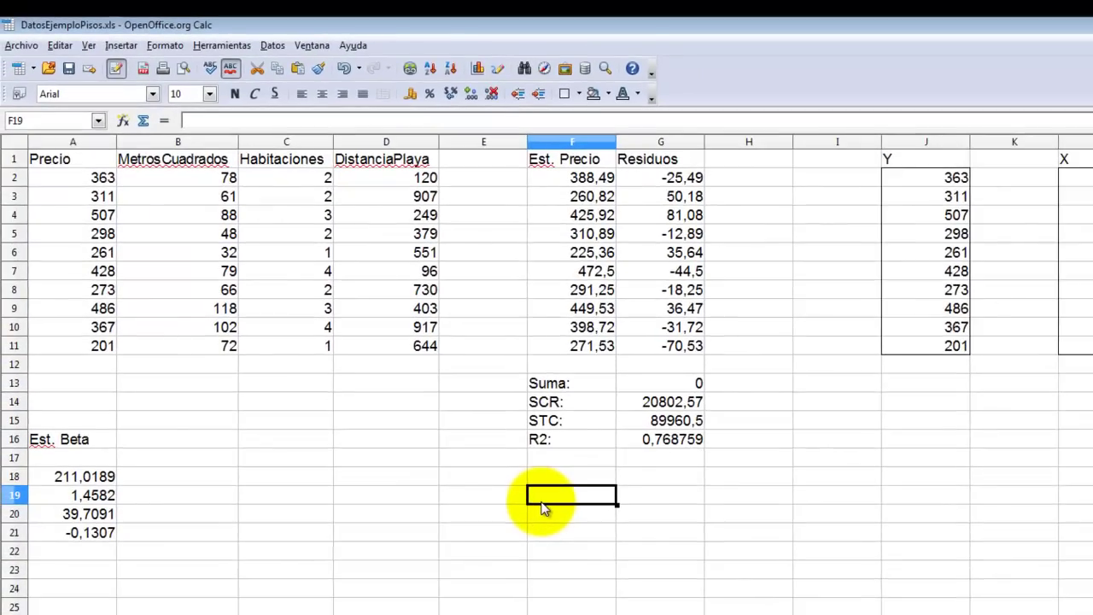
type("Est. ")
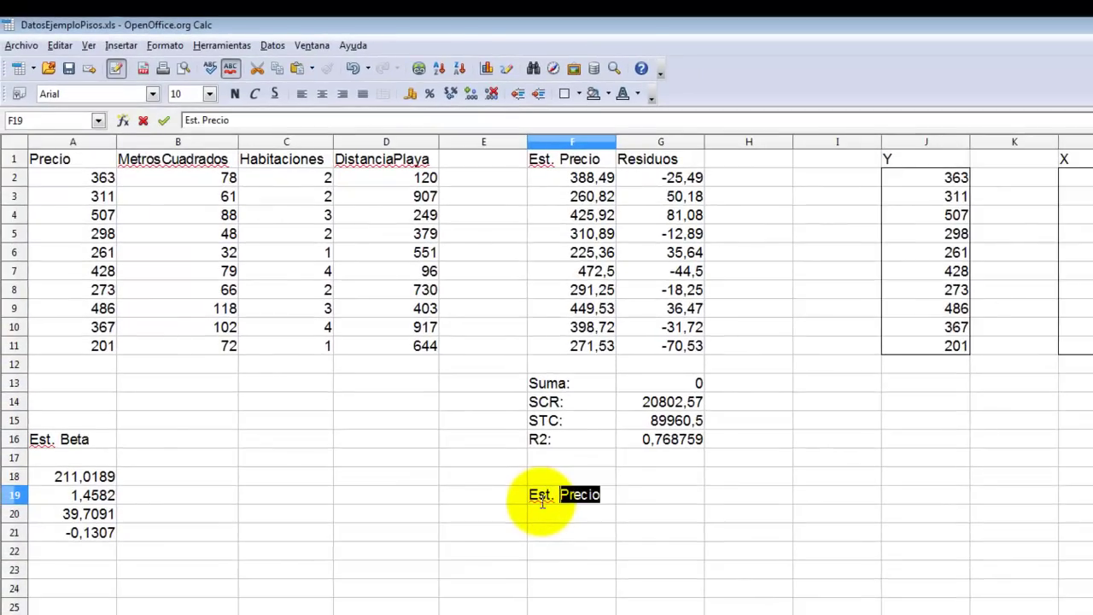
type("Var. Err.")
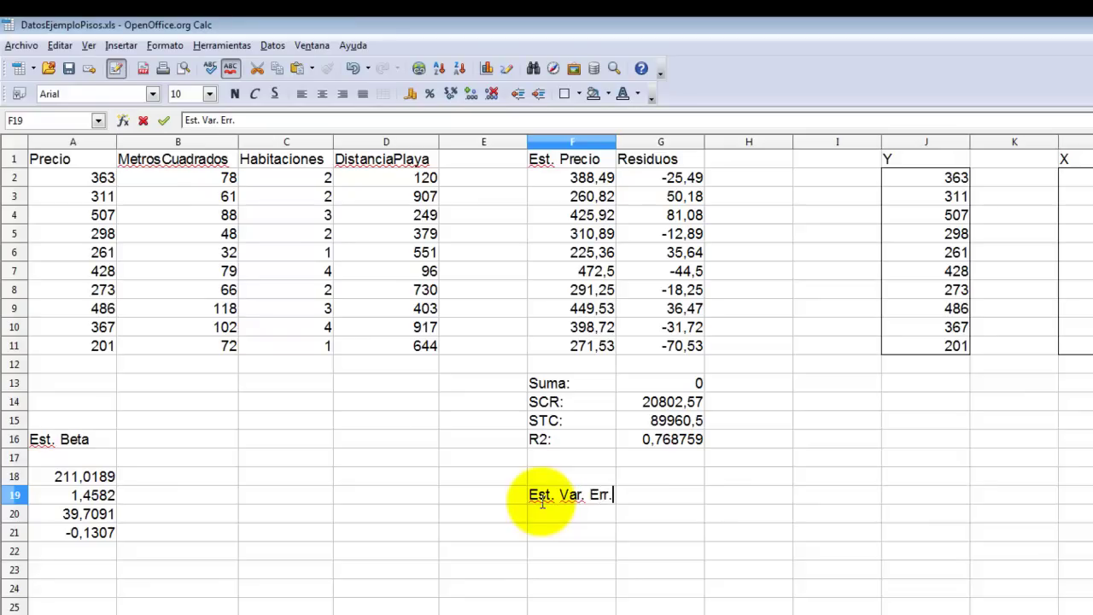
Calculate the estimated error variance in G19 with the formula =G14/(10-3-1).
left_click(693, 504)
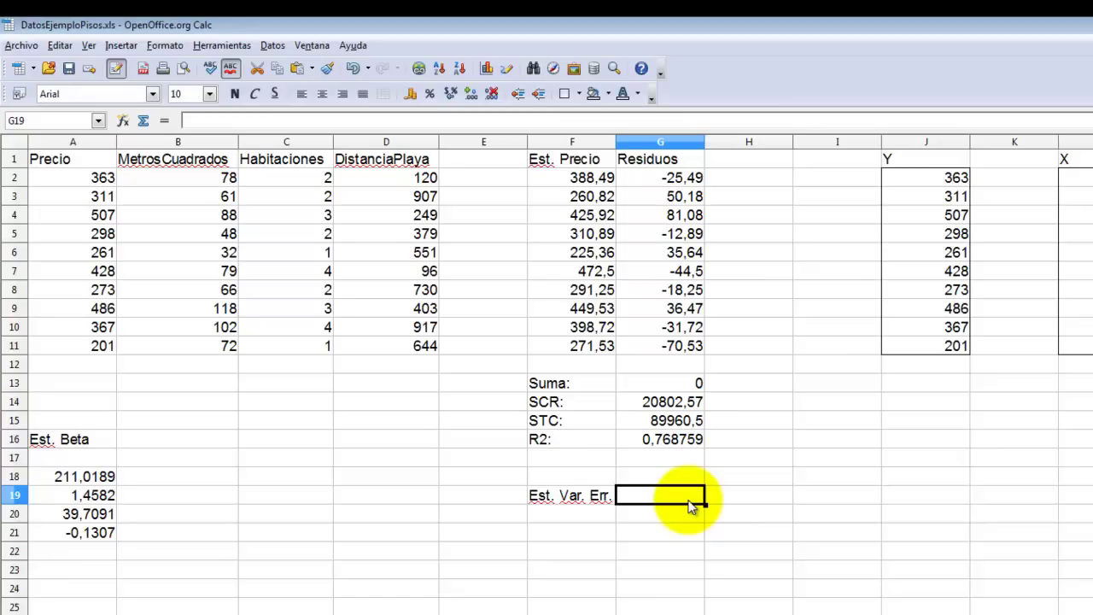
left_click(696, 401)
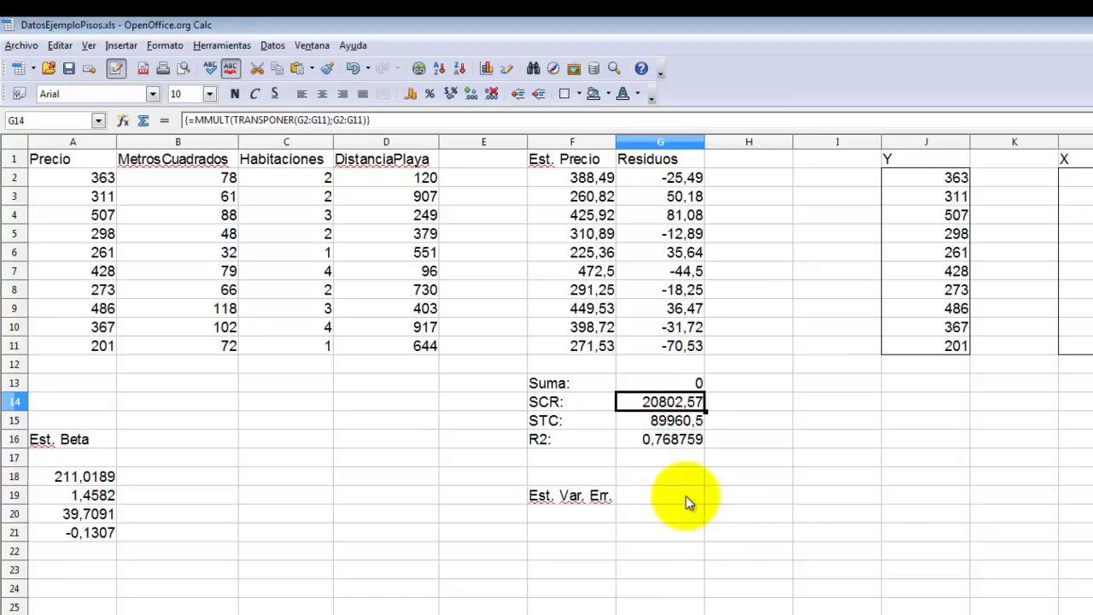
left_click(685, 496)
type("=")
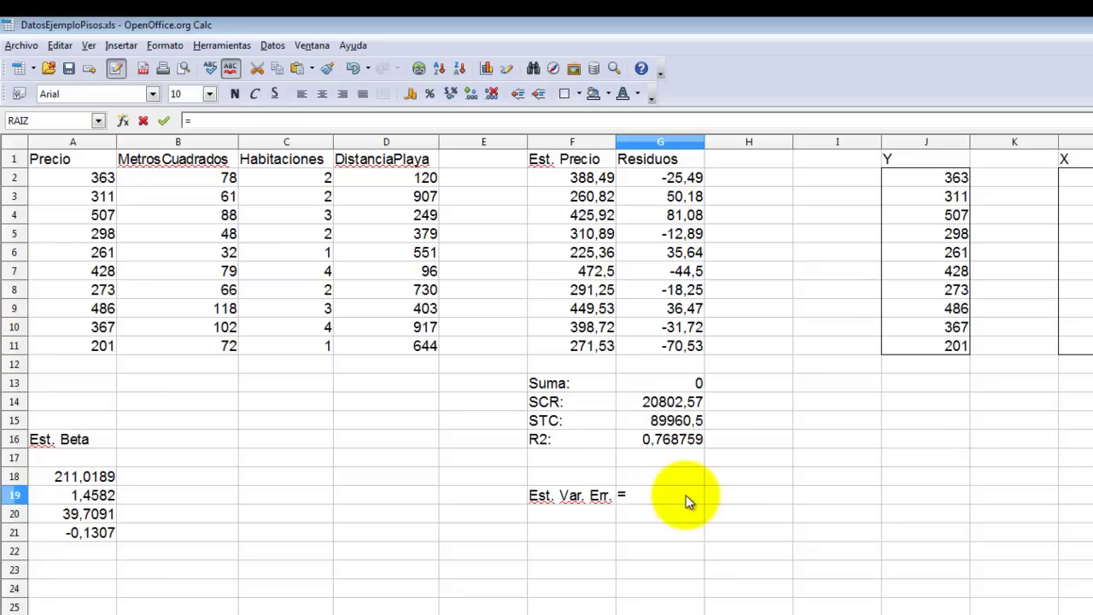
left_click(674, 412)
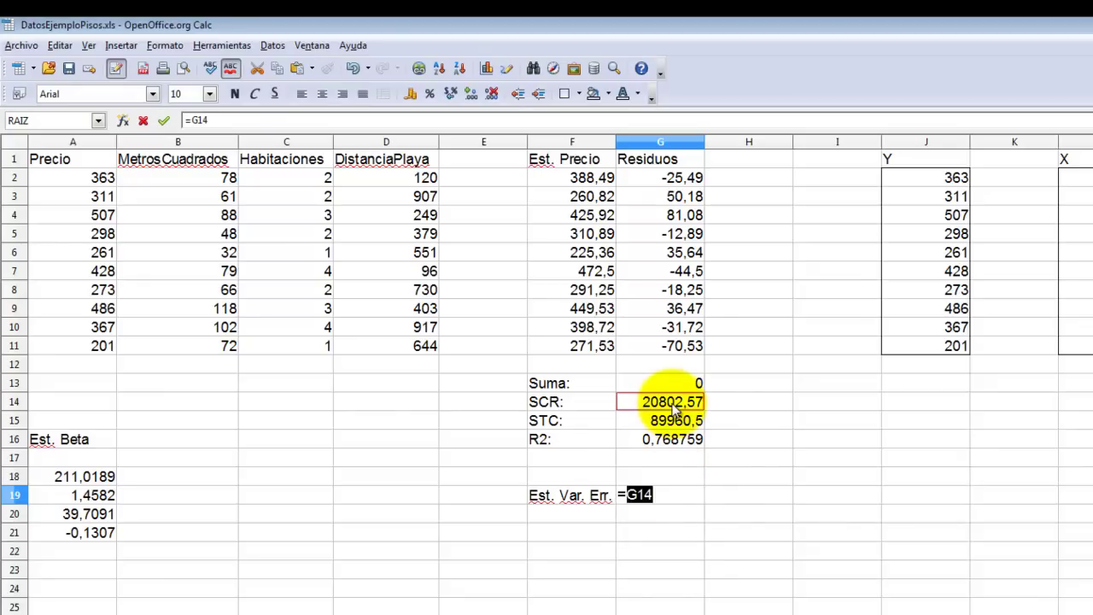
type("/(")
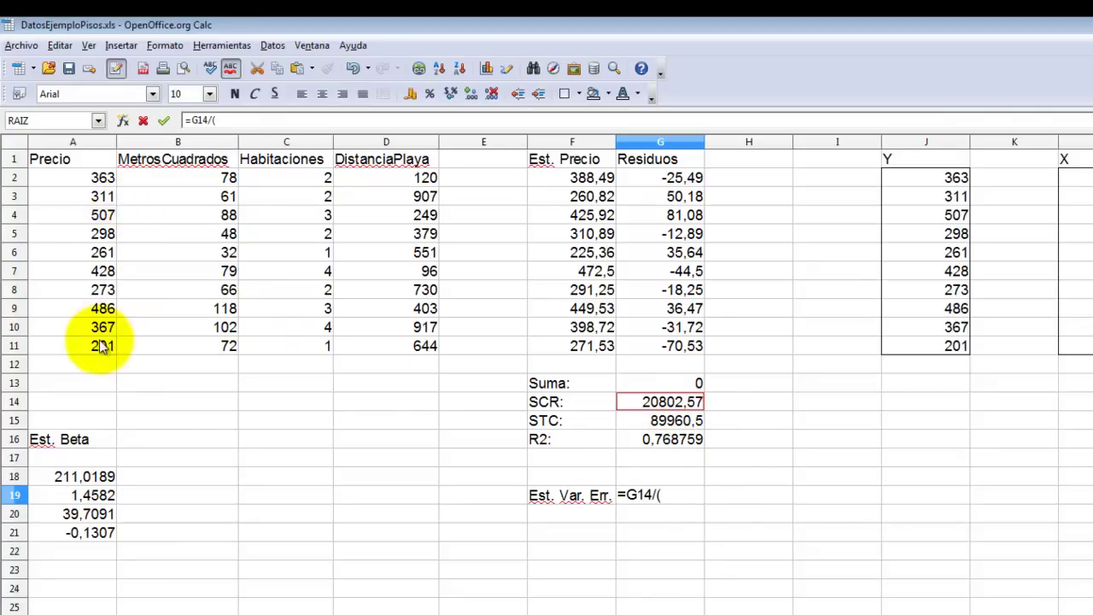
type("10-")
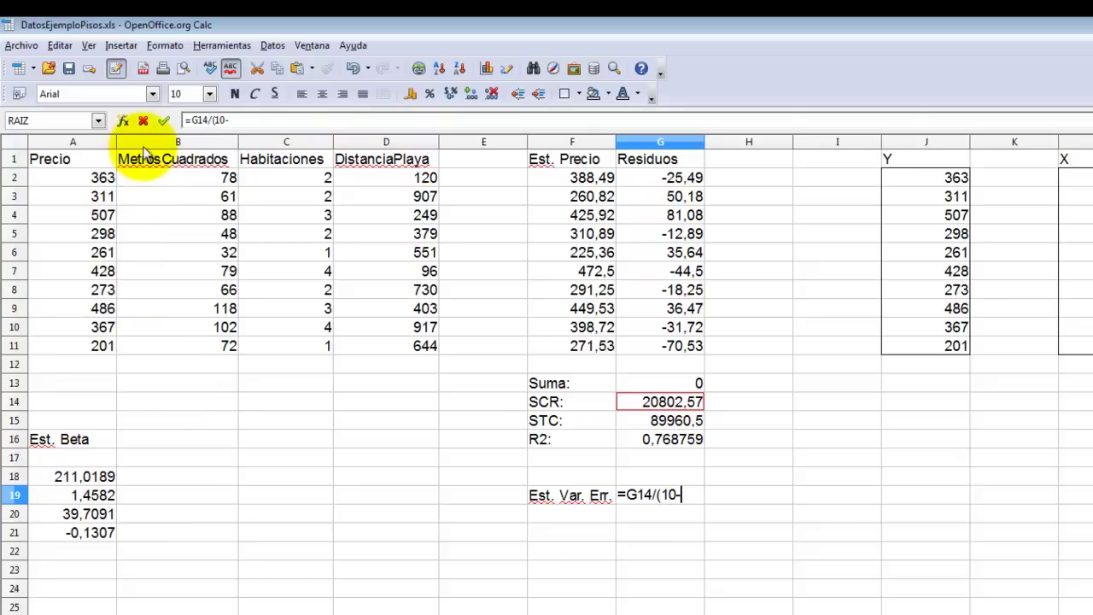
type("3-1)")
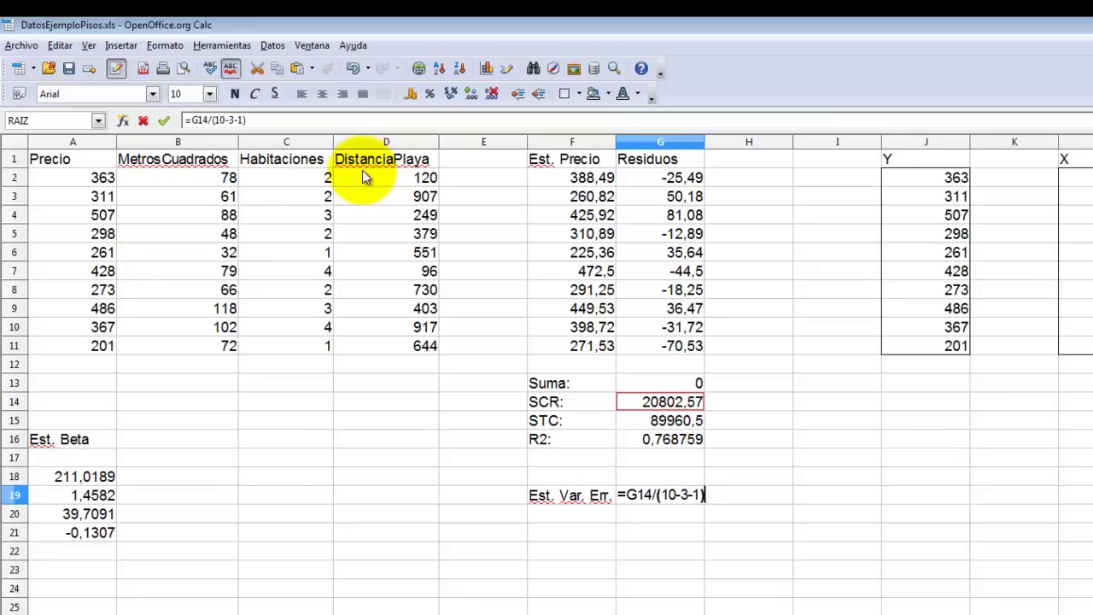
key("Return")
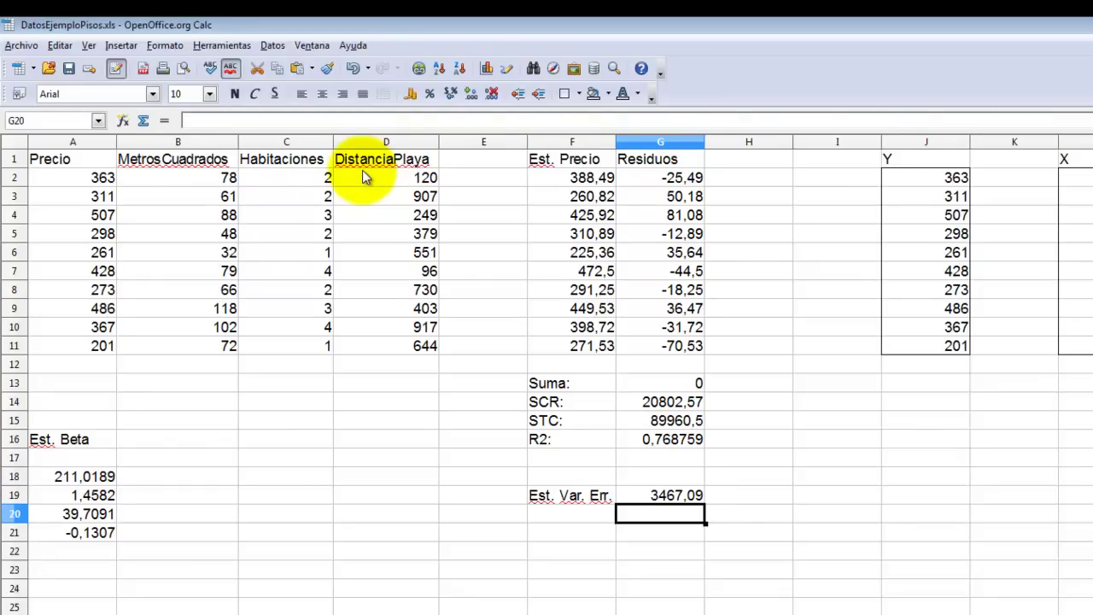
Label cell I19 as "Error. Est. Est." and widen column I to fit the text.
key("Right")
key("Right")
key("Up")
type("Error")
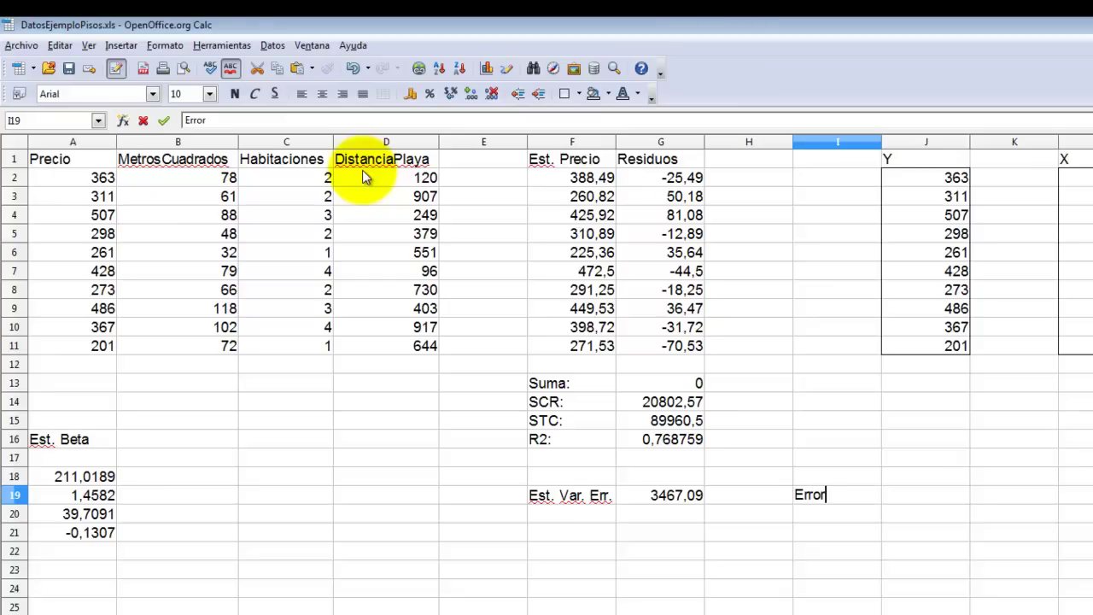
type(". est. est.")
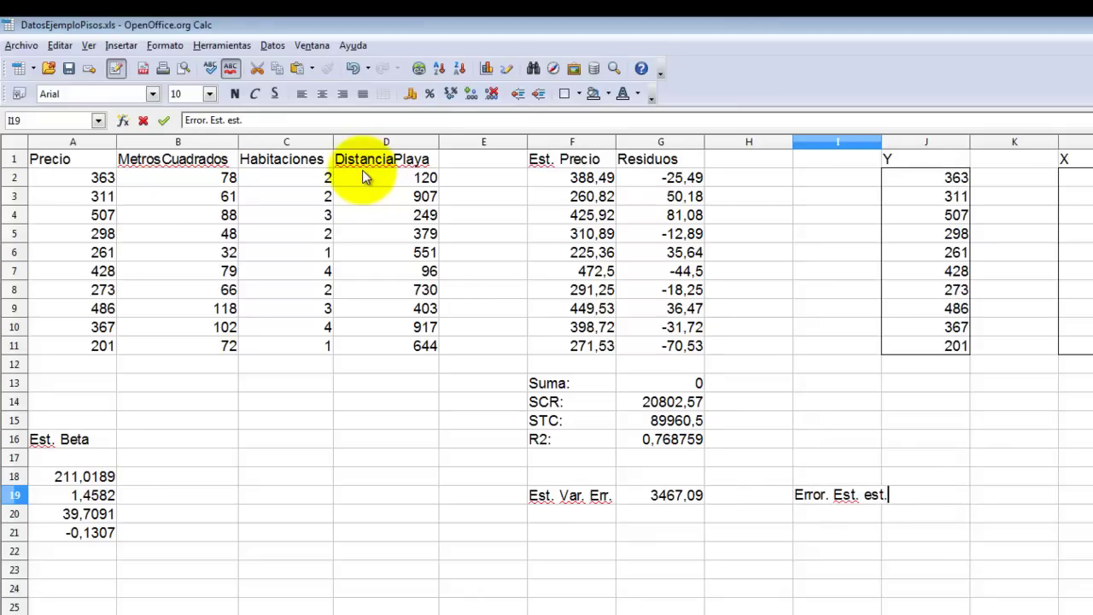
left_click(814, 237)
left_click_drag(882, 142, 896, 143)
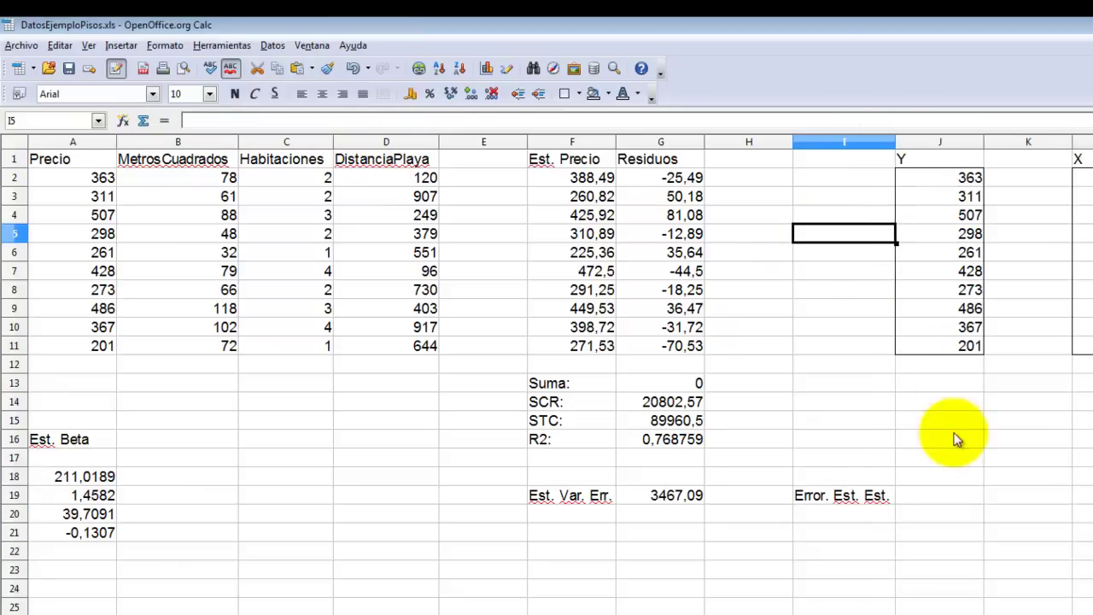
Calculate the standard error of the estimate in J19 with =RAIZ(G19).
left_click(951, 494)
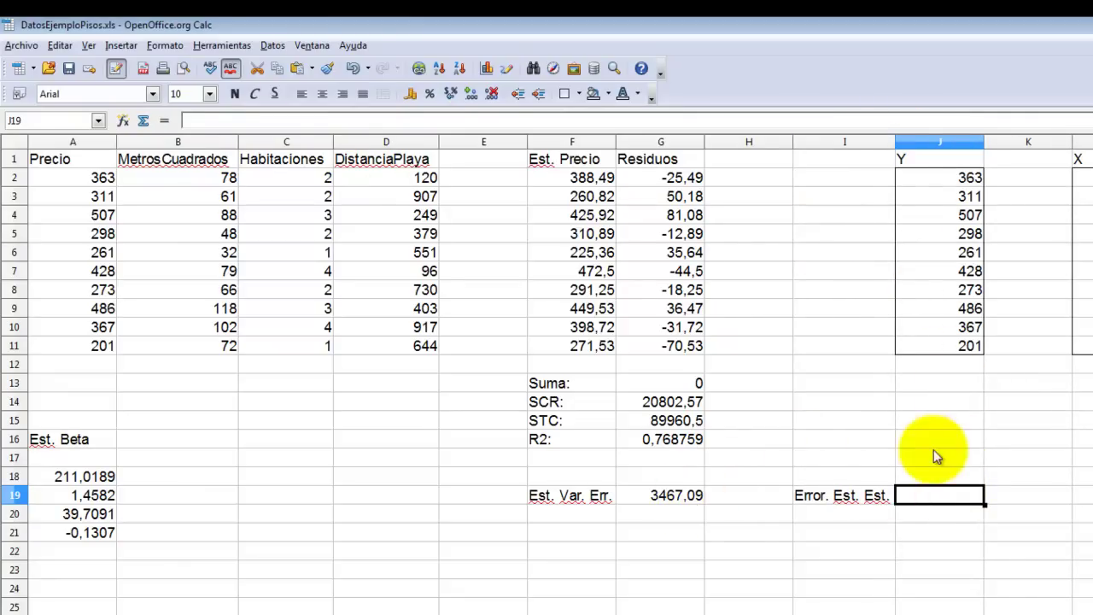
type("=raiz(")
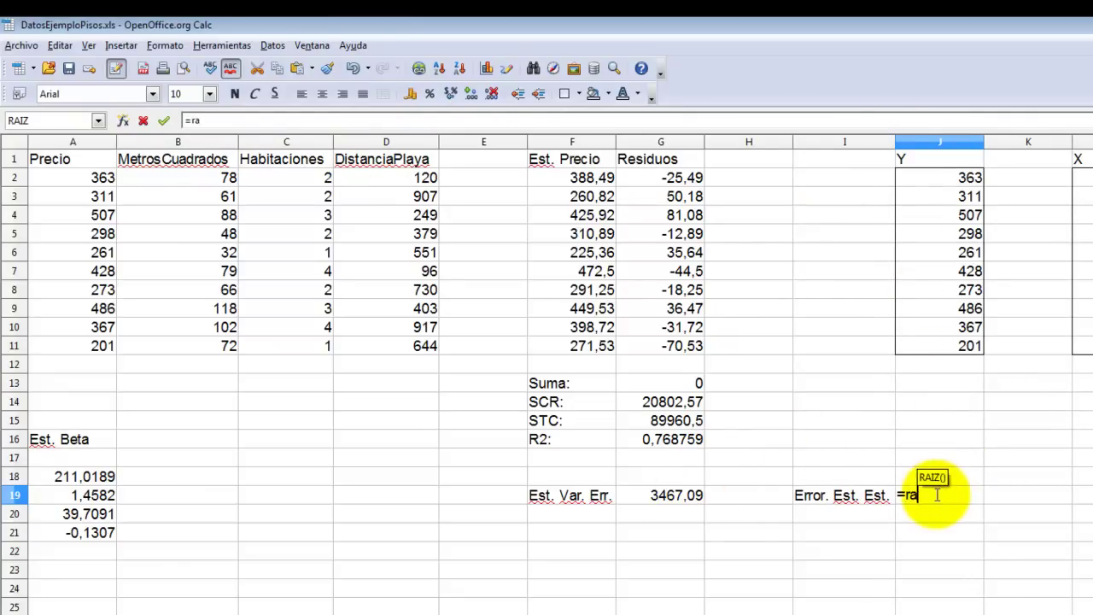
left_click(684, 498)
type(")")
key("Return")
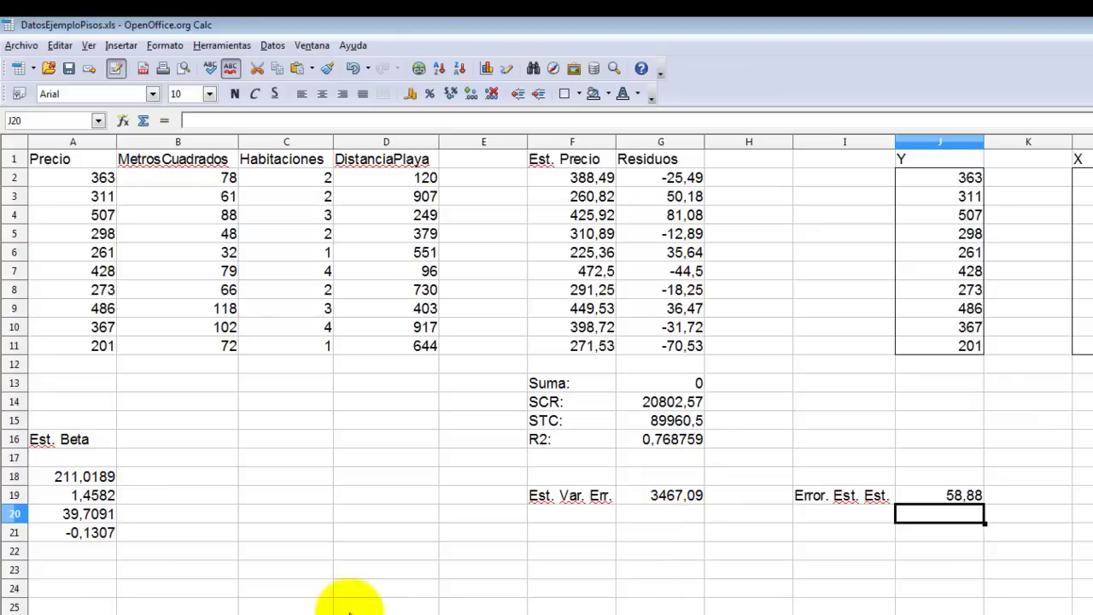
Label cell F23 as "Est. Cov(B)" for the coefficient covariance matrix.
left_click(554, 570)
type("Est. ")
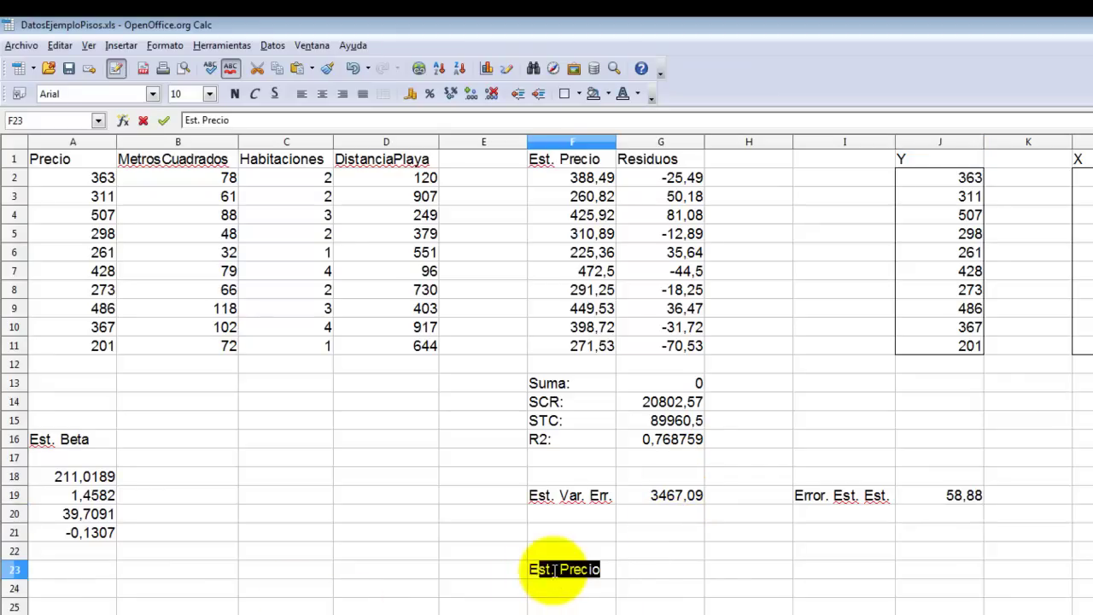
type("Cov(B)")
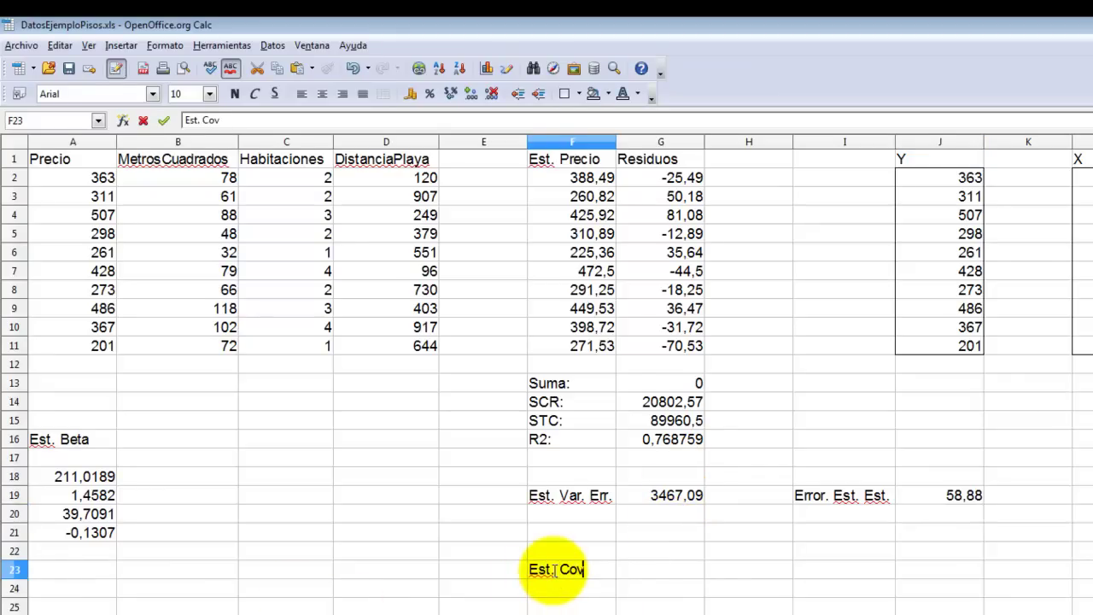
key("Return")
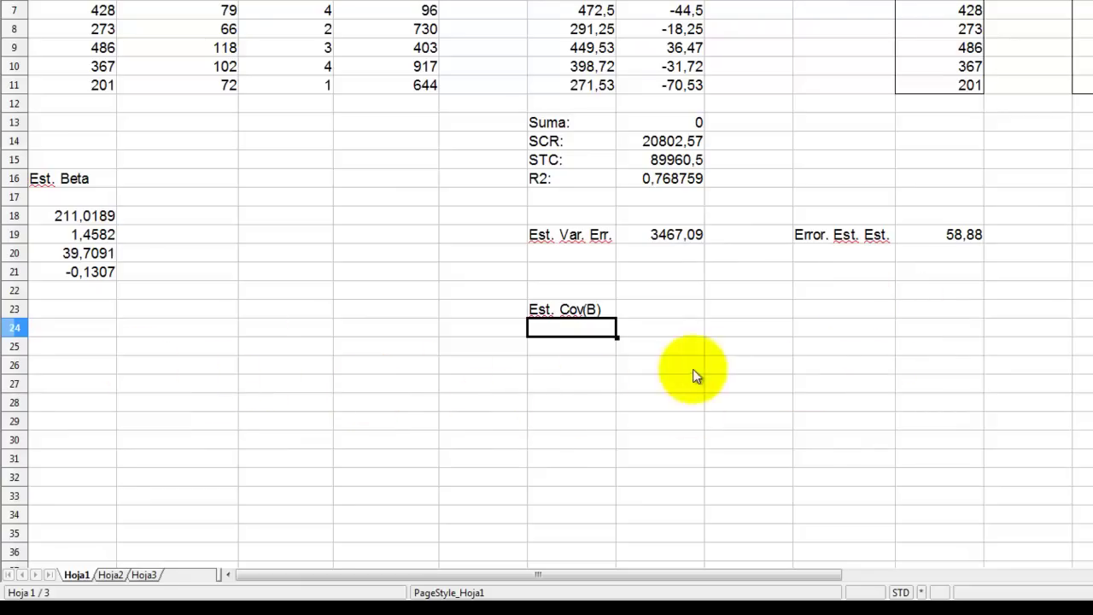
Label cell A24 as "Inv(XtX)" below the beta estimates.
left_click(87, 330)
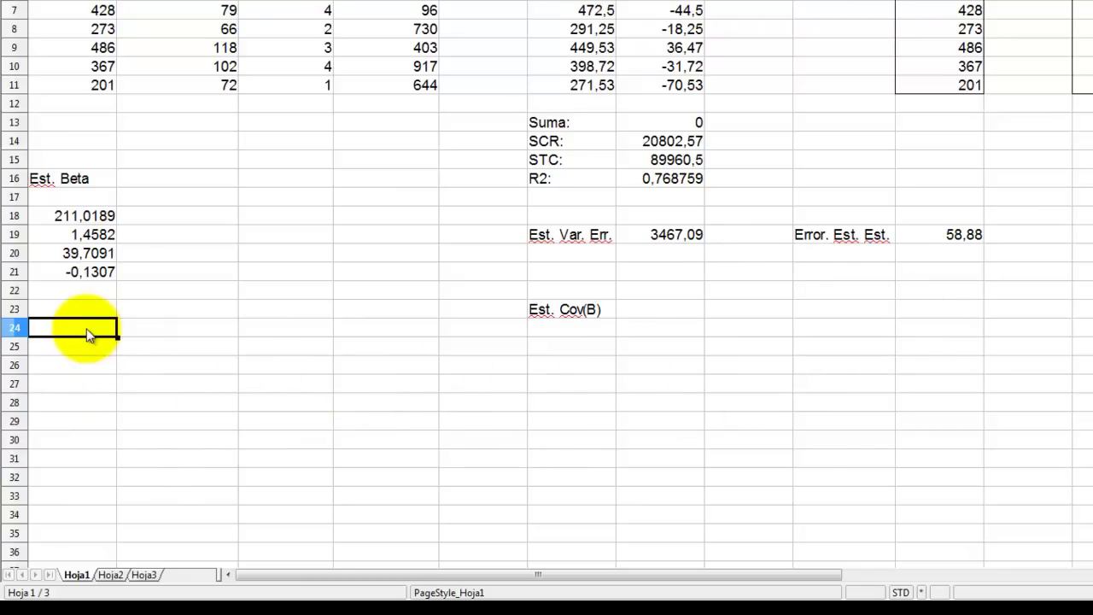
type("Inv(XtX)")
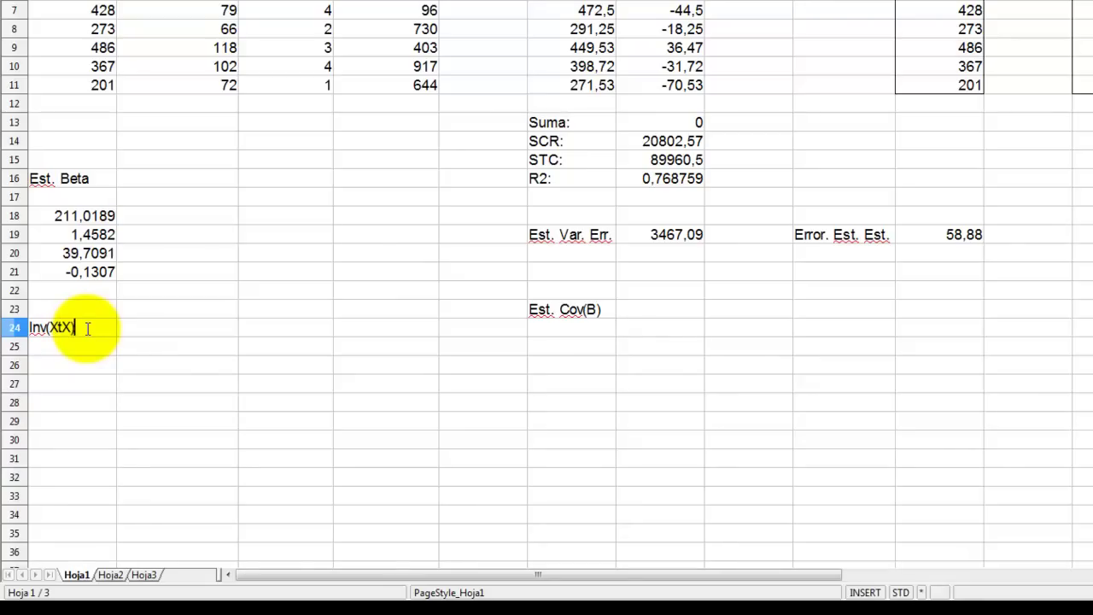
key("Return")
key("Return")
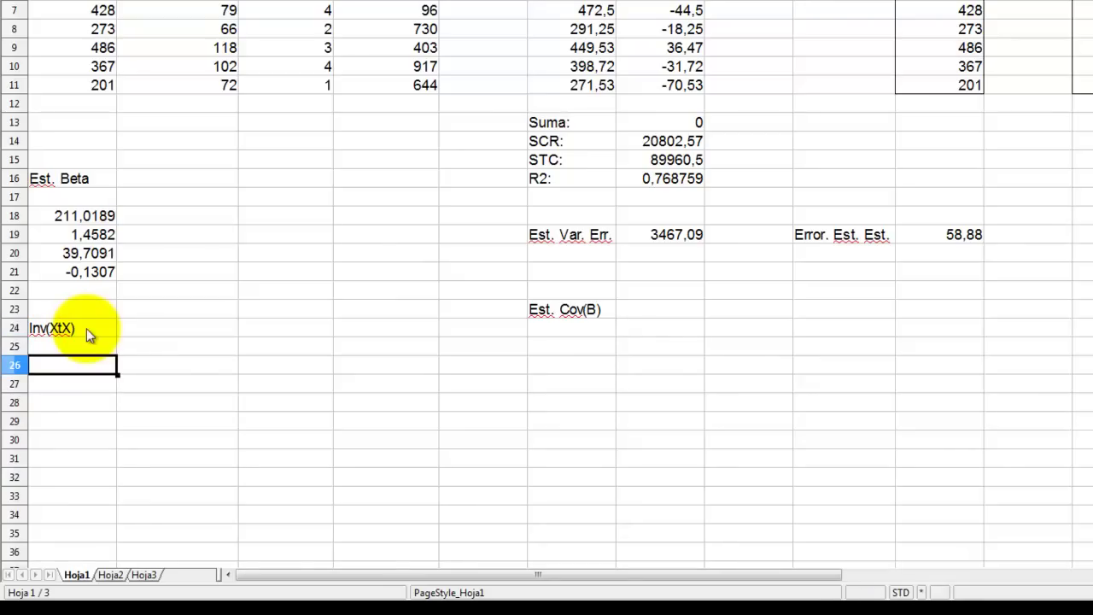
Fill A26:D29 with the array formula =MINVERSA(MMULT(TRANSPONER(L2:O11);L2:O11)).
key("shift+Right")
key("shift+Right")
key("shift+Right")
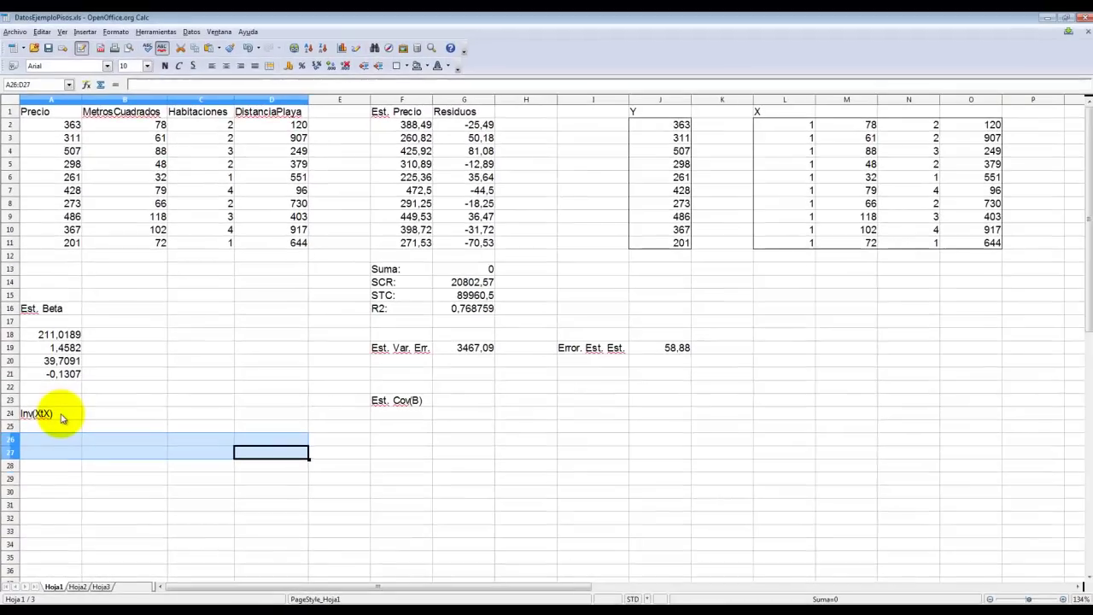
key("shift+Down")
key("shift+Down")
key("shift+Down")
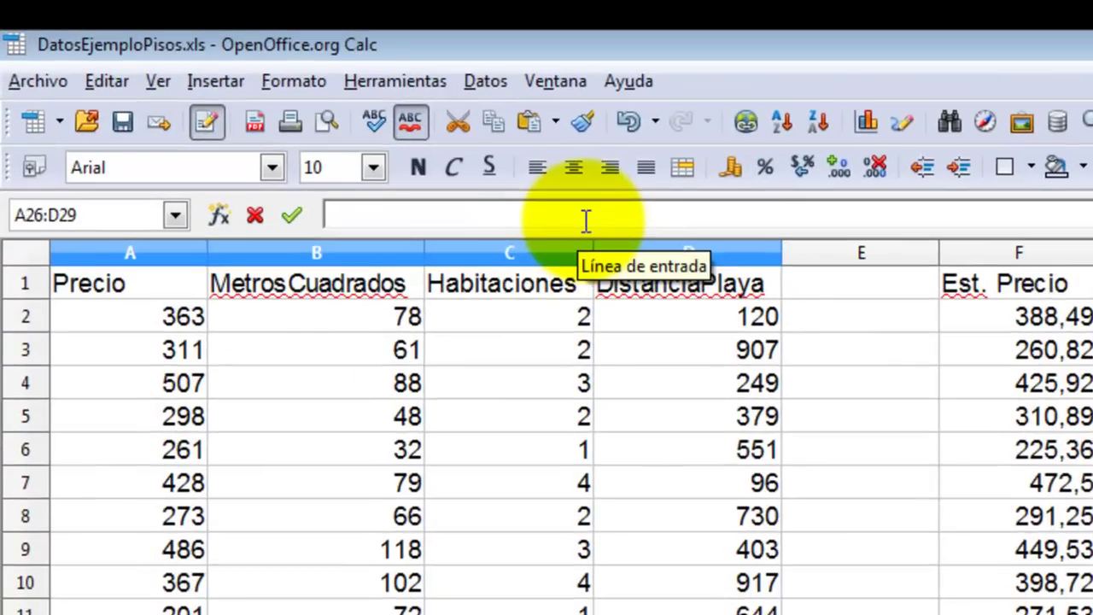
left_click(585, 221)
type("=MINVERSA(MMULT(TRANSPONER(L2:O11);L2:O11))")
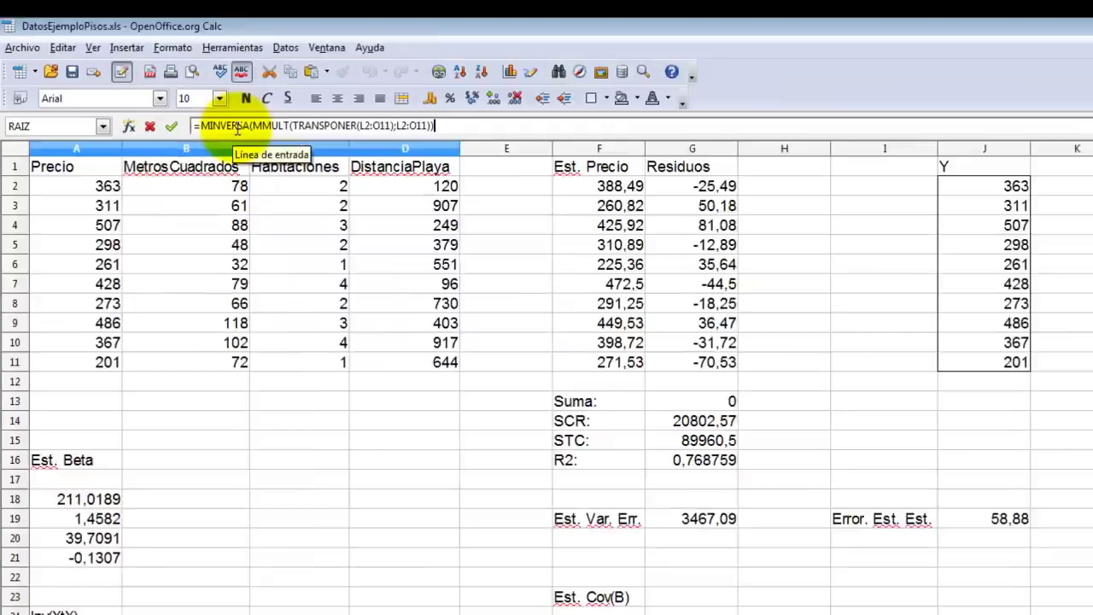
key("ctrl+shift+Return")
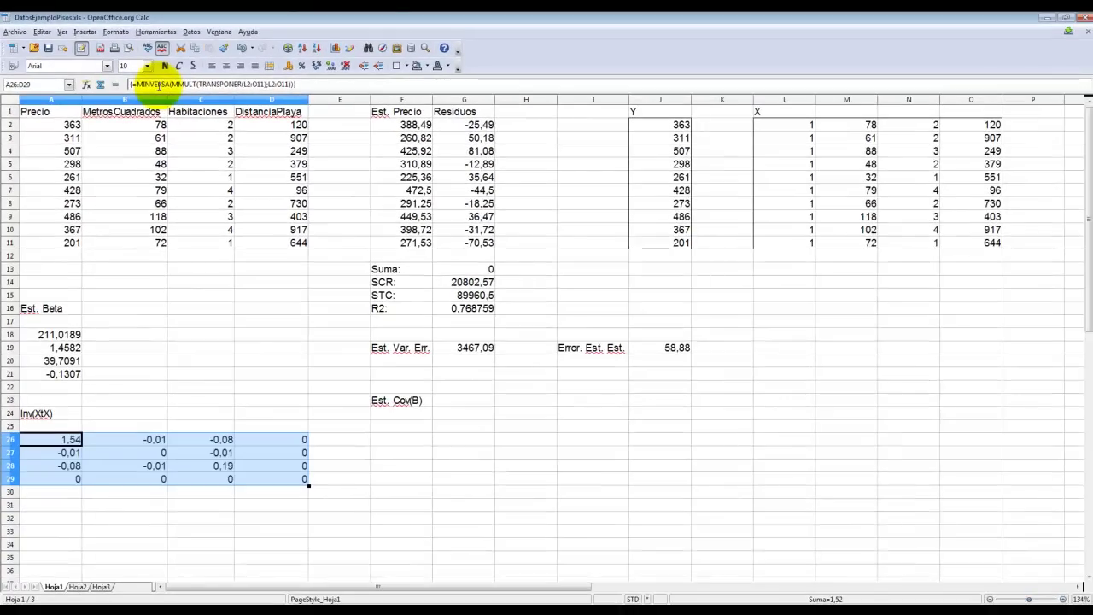
Increase the inverse matrix in A26:D29 to five decimal places.
left_click(330, 66)
left_click(330, 66)
left_click(330, 66)
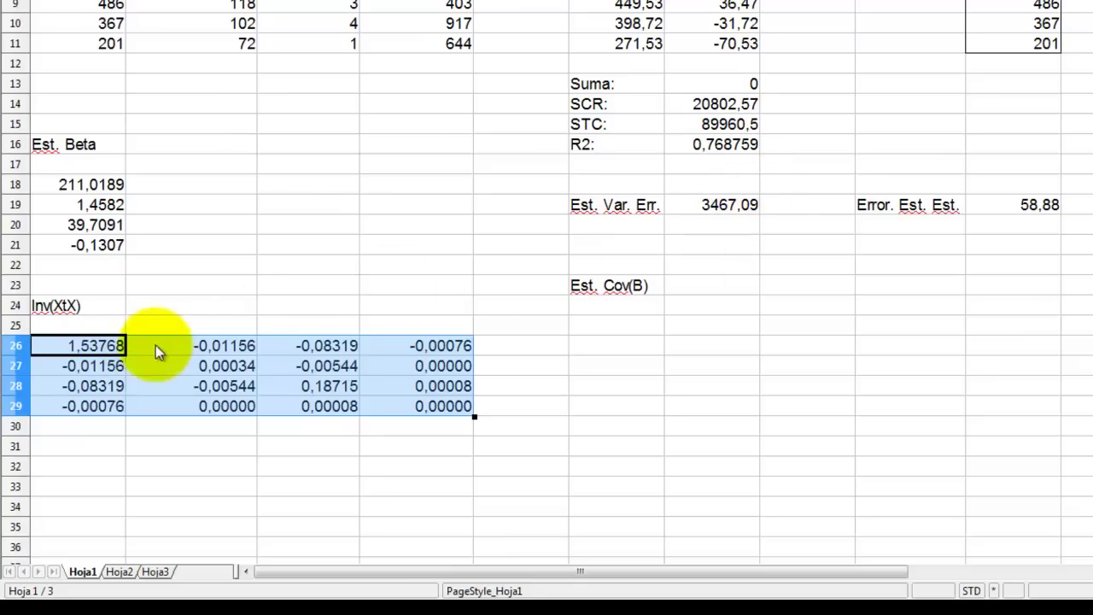
Calculate the first covariance element in F26 with the formula =$G$19*A26.
left_click(620, 353)
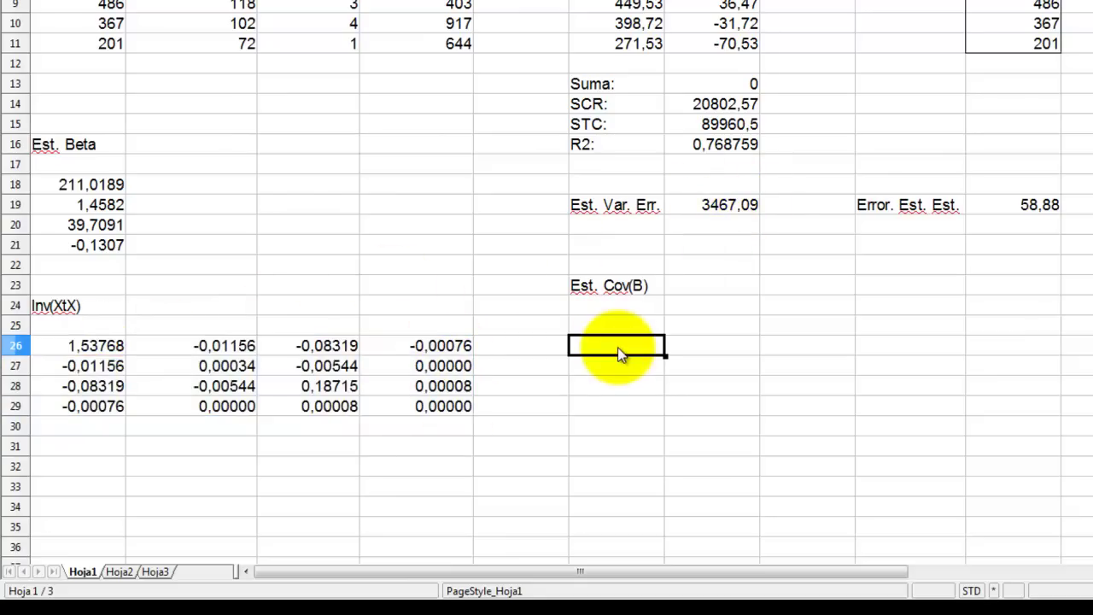
type("=")
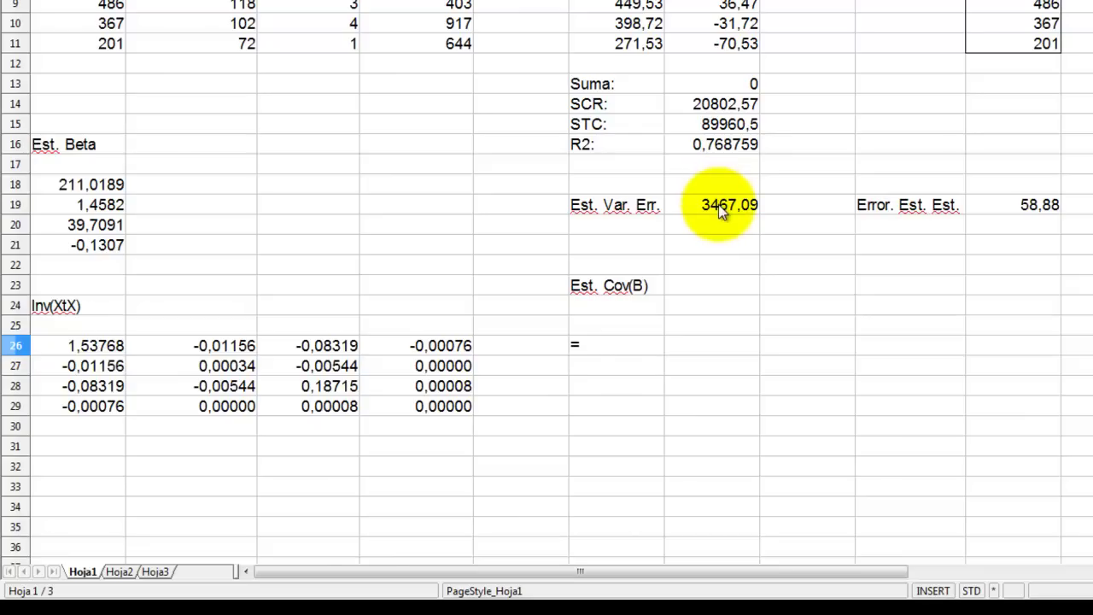
type("$g$19*")
left_click(98, 350)
key("Return")
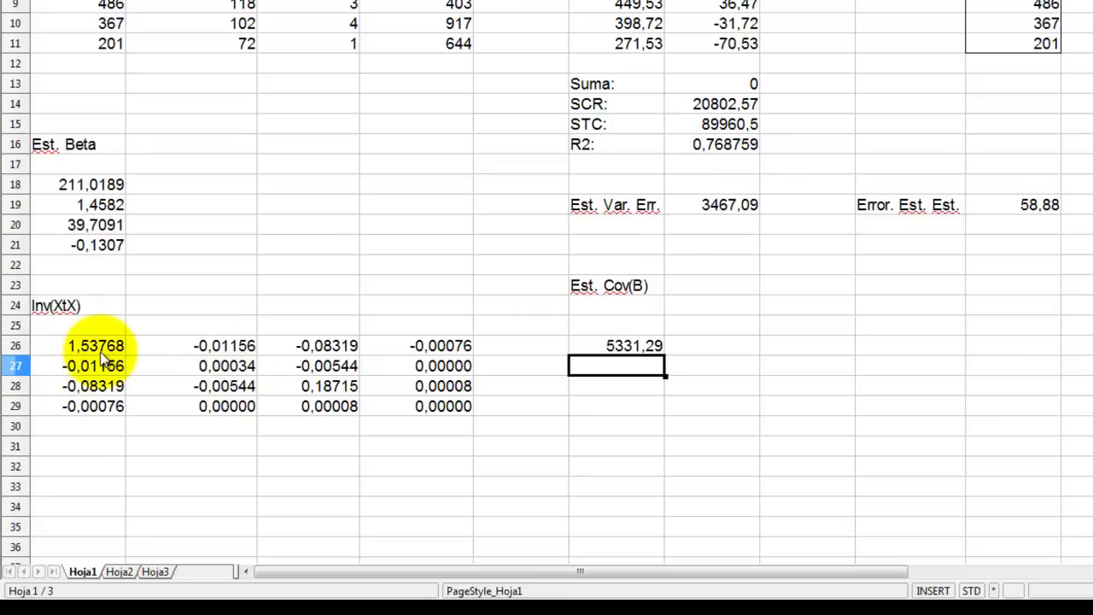
Copy the covariance formula from F26 across the whole range F26:I29 and show the matrix with three decimal places.
key("Up")
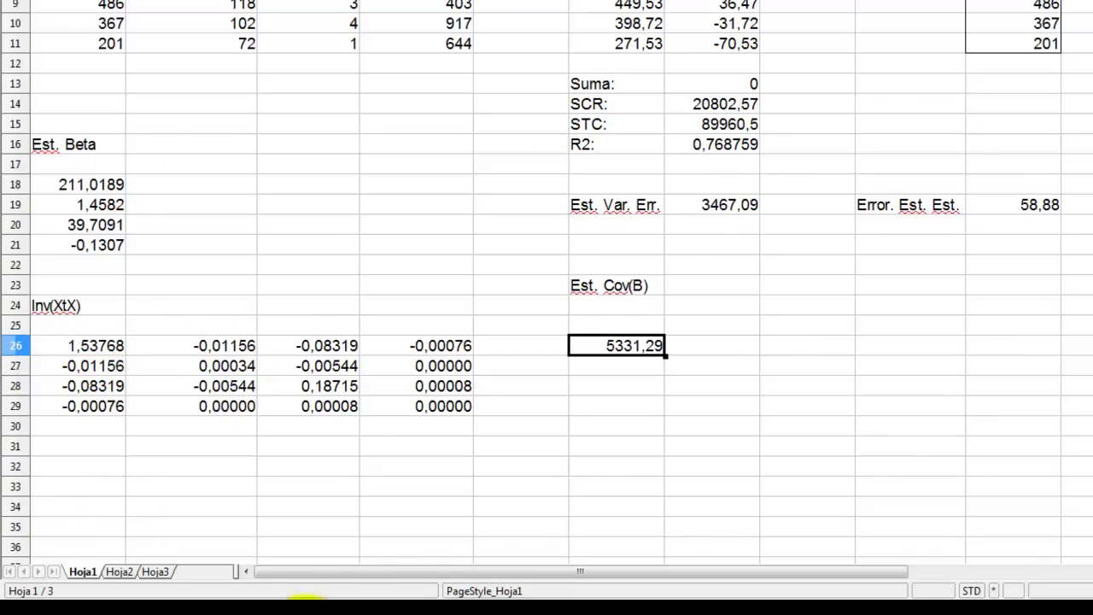
left_click(663, 359)
left_click(664, 353)
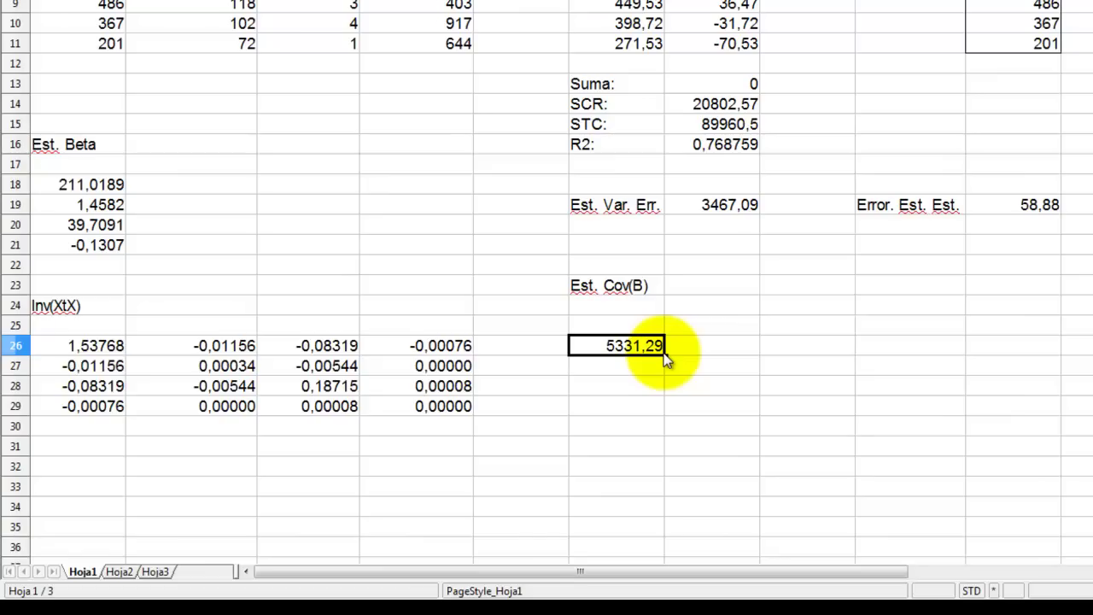
key("shift+Right")
key("shift+Right")
key("shift+Right")
key("shift+Down")
key("shift+Down")
key("shift+Down")
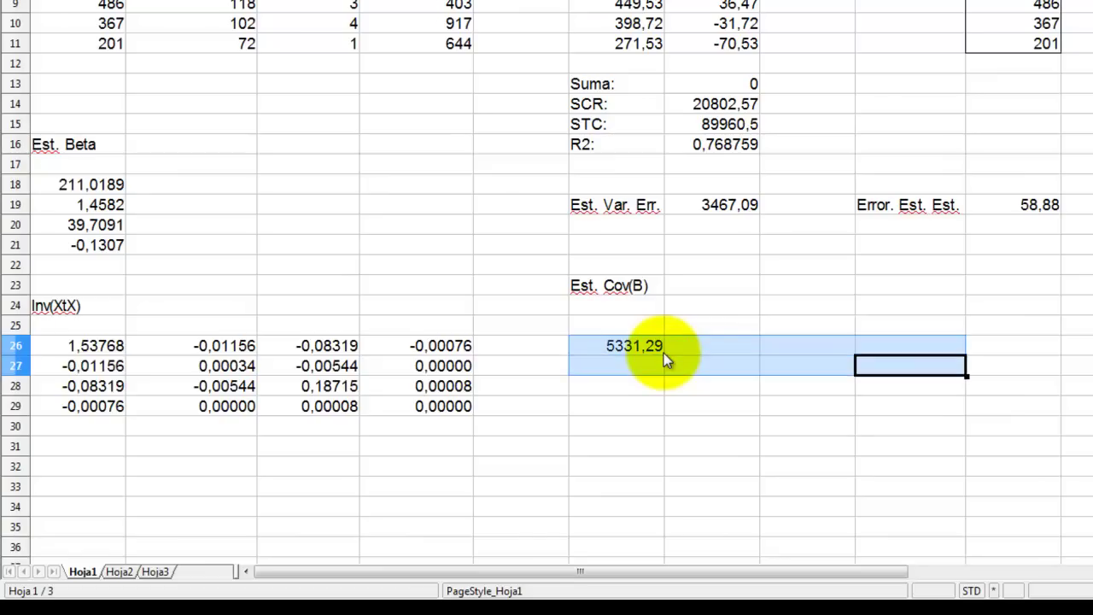
key("ctrl+v")
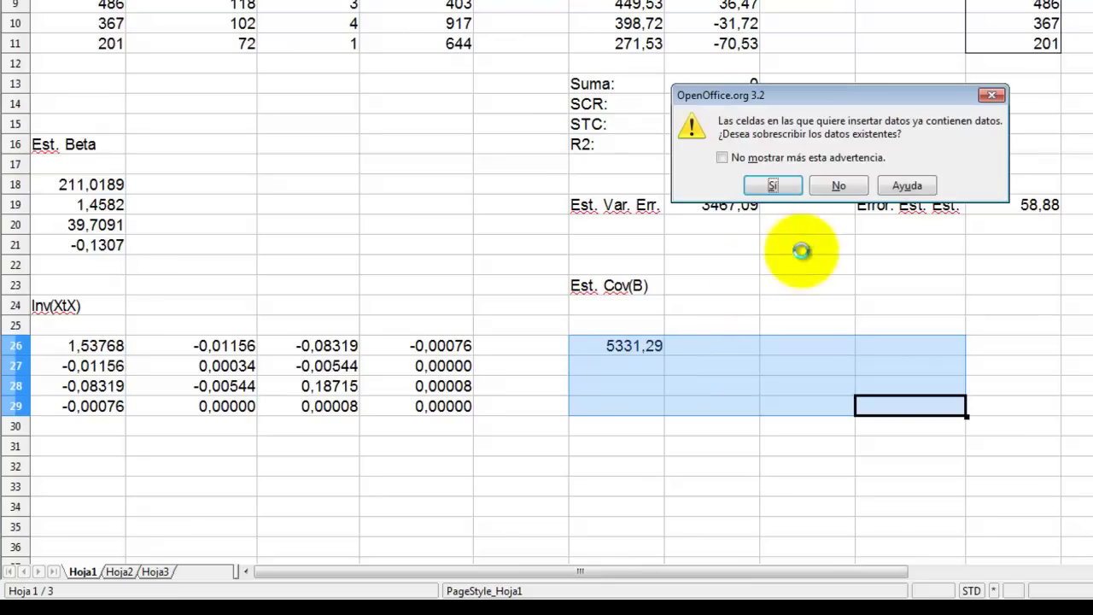
left_click(748, 188)
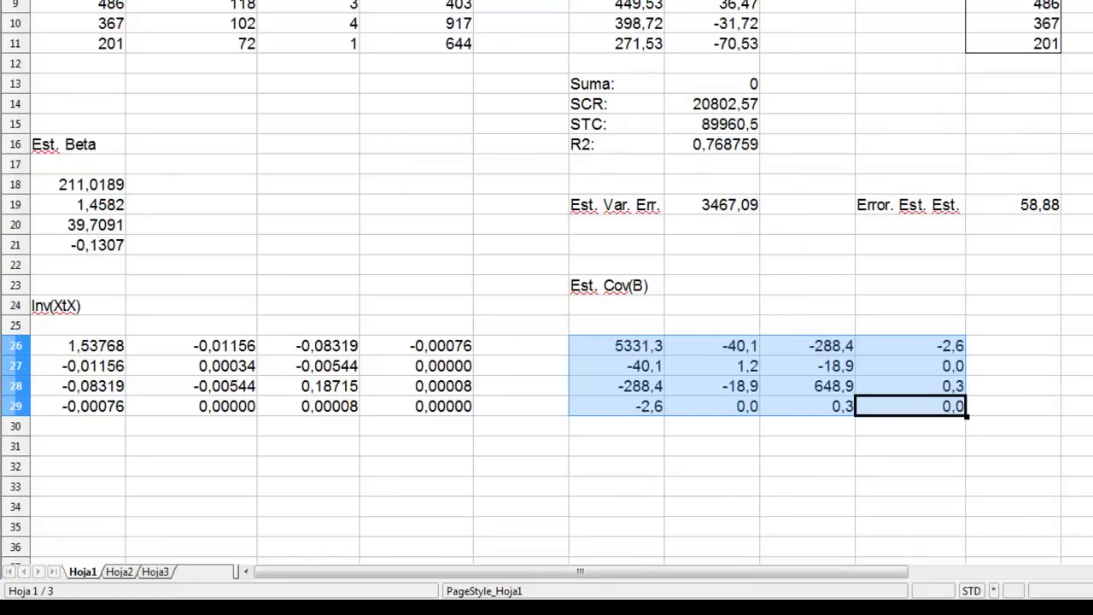
left_click(808, 461)
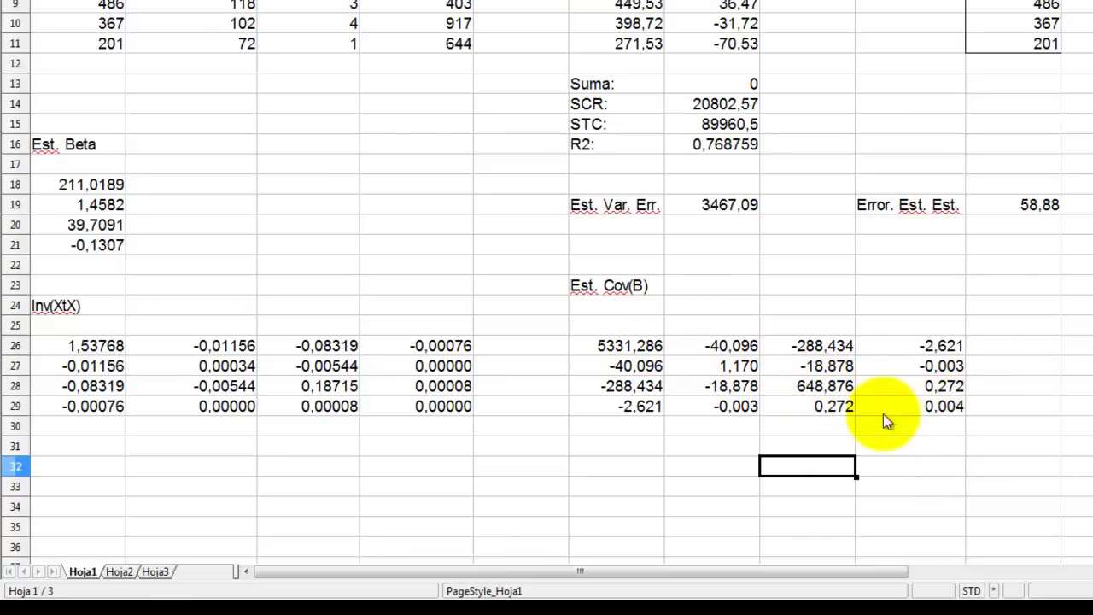
Calculate the first two coefficient standard errors, entering =RAIZ(F26) in F31 and =RAIZ(G27) in G31.
left_click(621, 451)
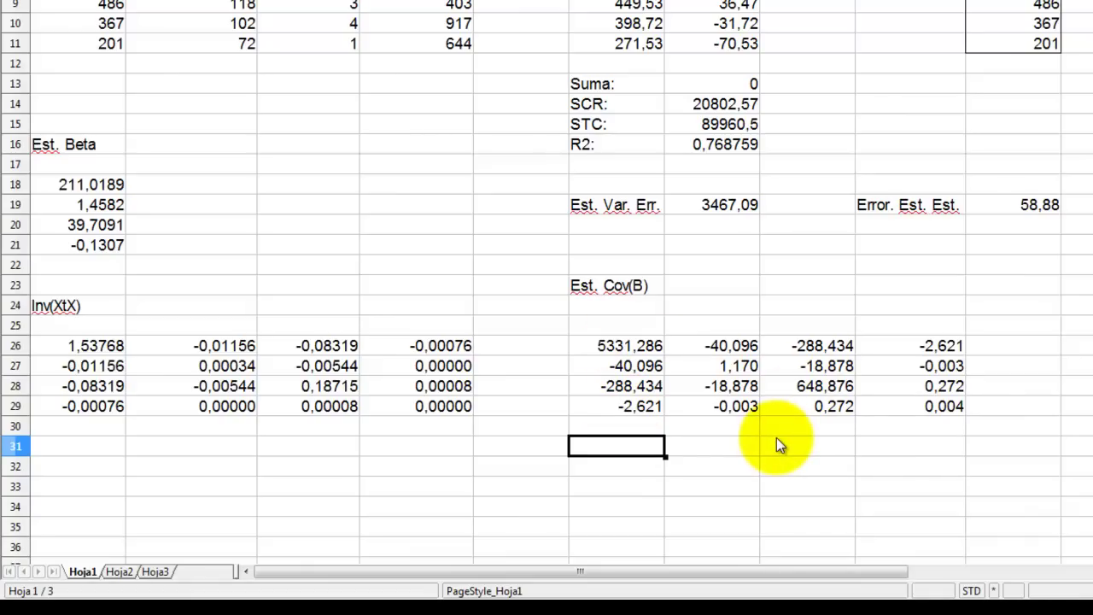
type("=raiz(")
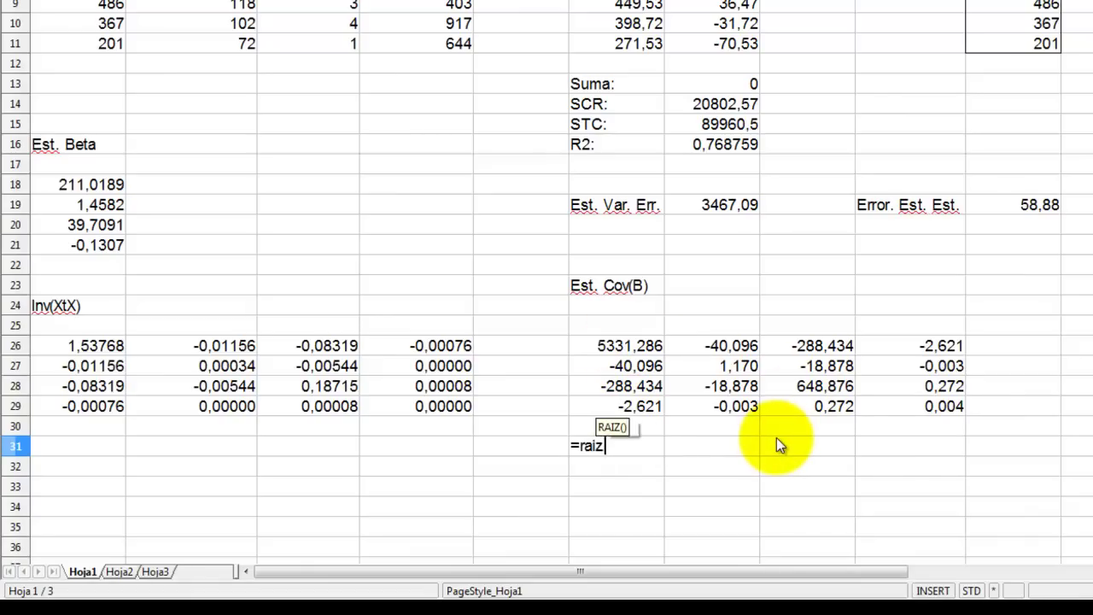
left_click(629, 349)
type(")")
key("Return")
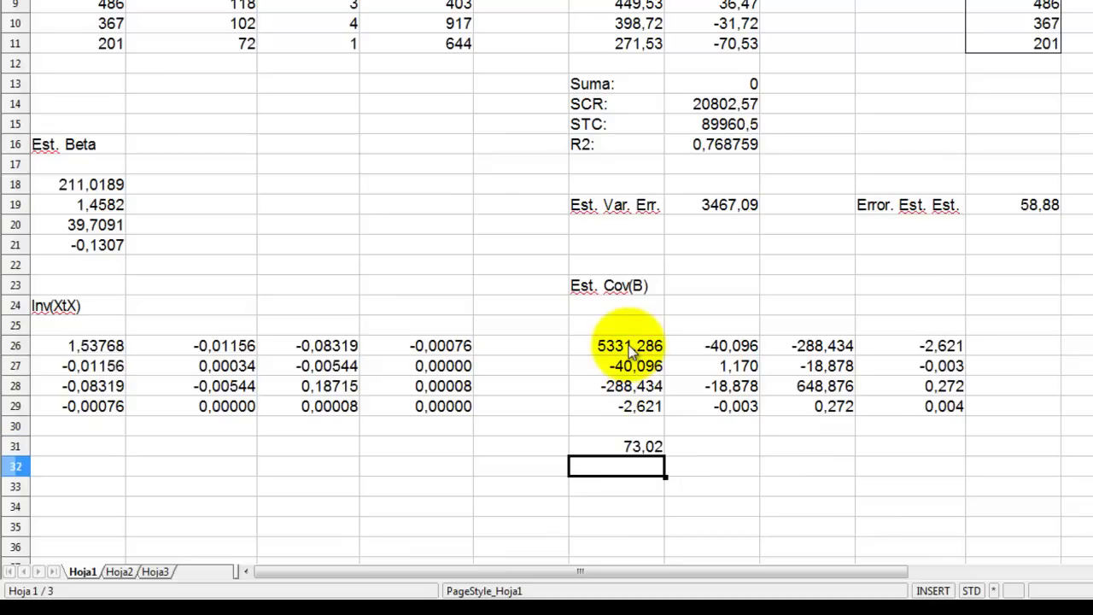
left_click(706, 449)
type("=raiz(")
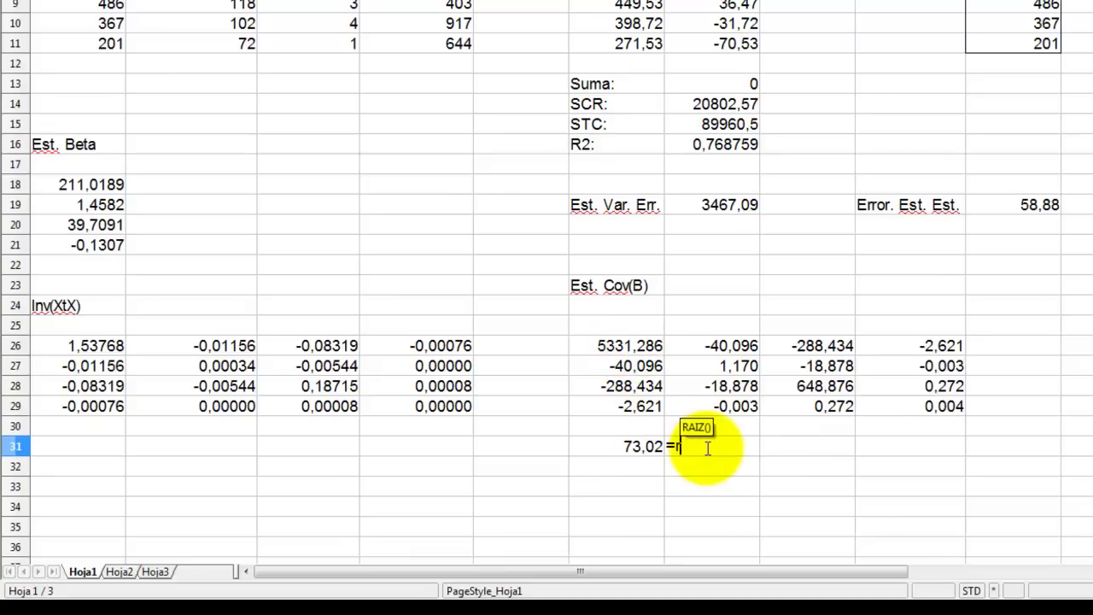
left_click(748, 369)
type(")")
key("Return")
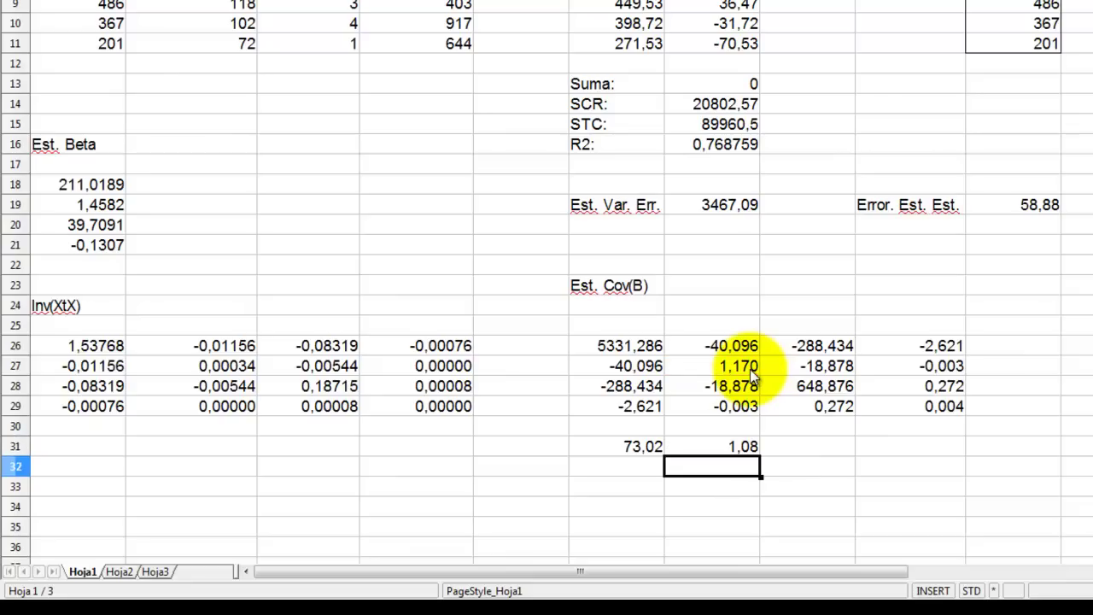
Calculate the remaining two coefficient standard errors, entering =RAIZ(H28) in H31 and =RAIZ(I29) in I31.
left_click(804, 451)
type("=")
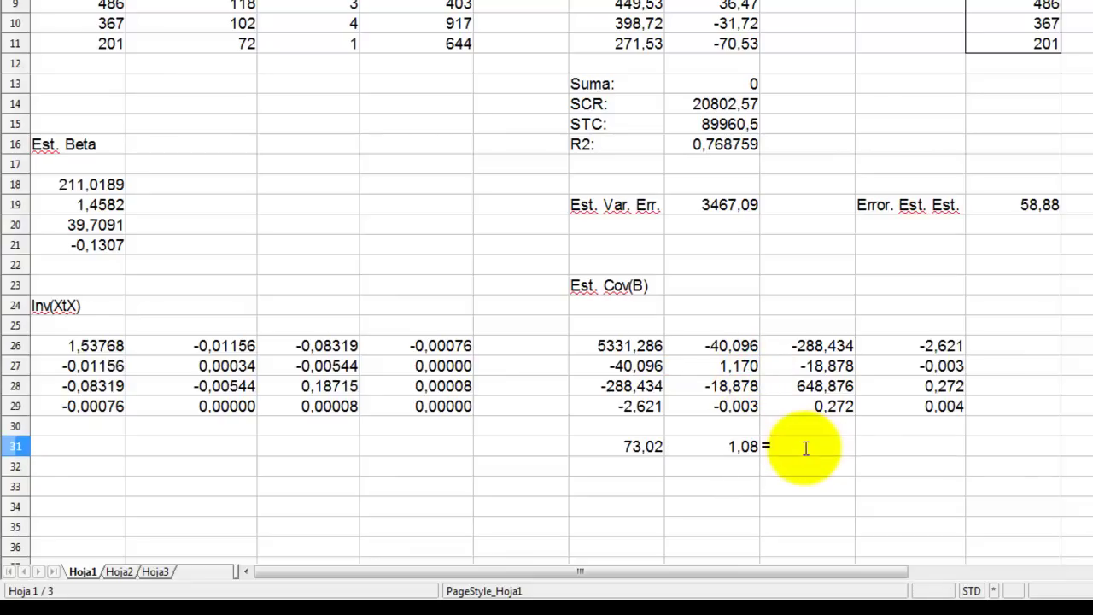
type("raiz(")
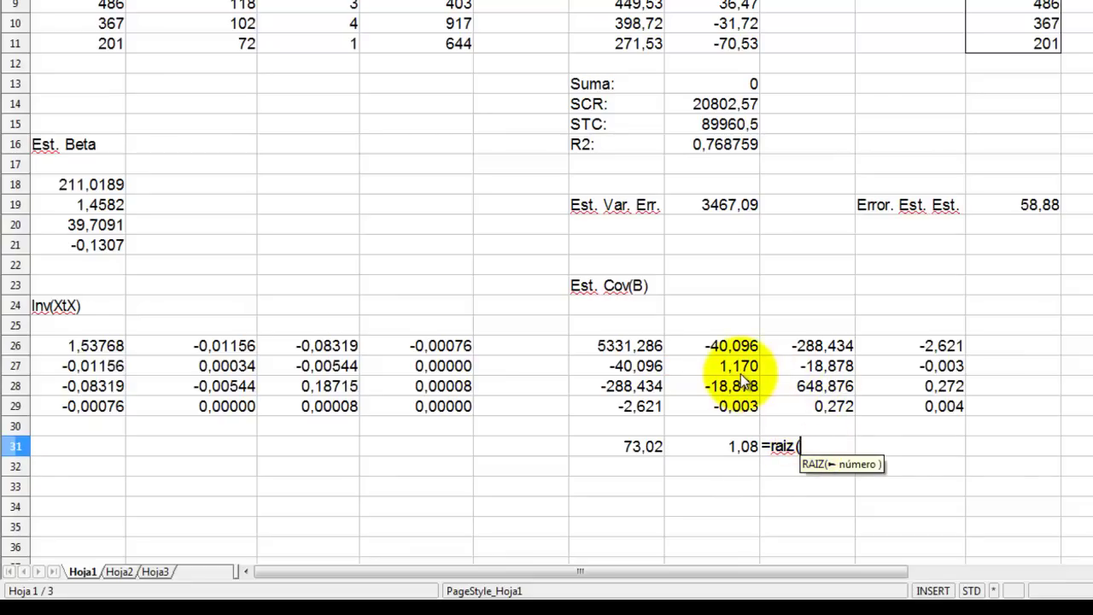
left_click(822, 386)
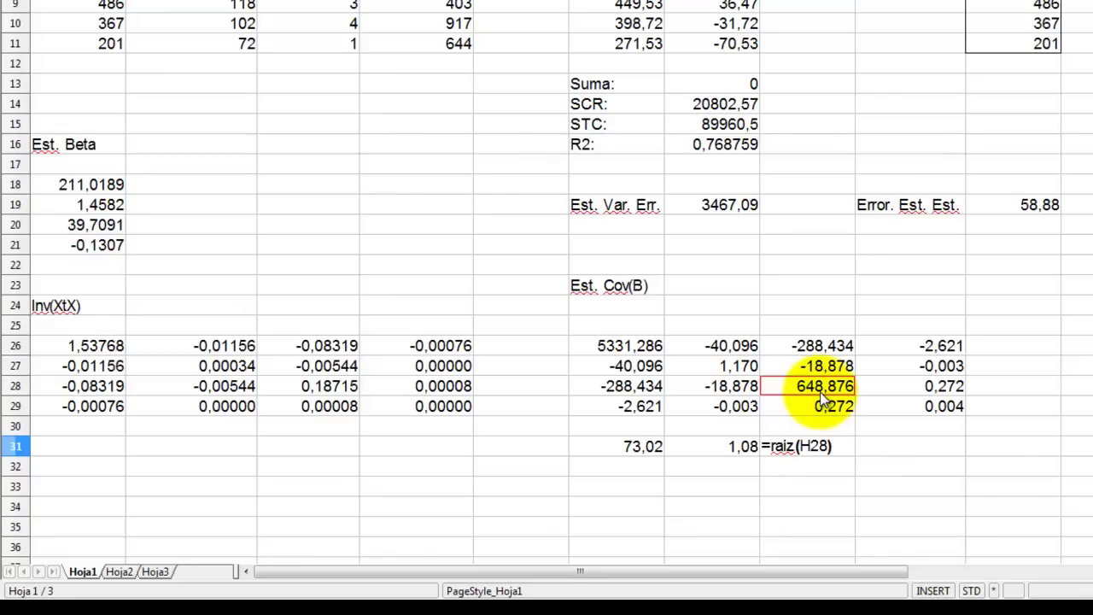
key("Return")
left_click(941, 449)
type("=raiz(")
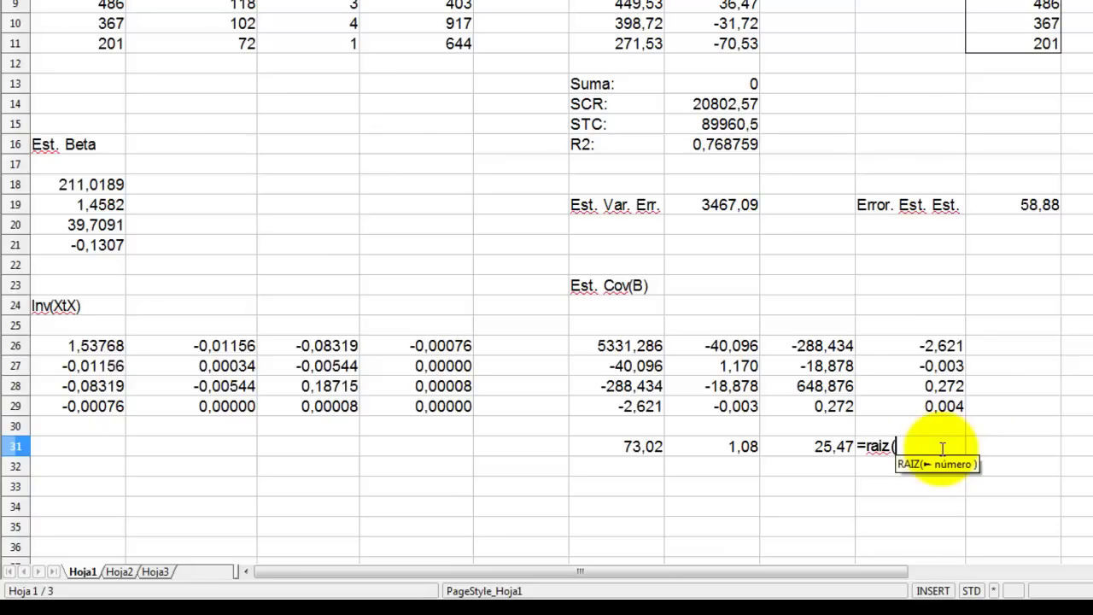
left_click(963, 407)
type(")")
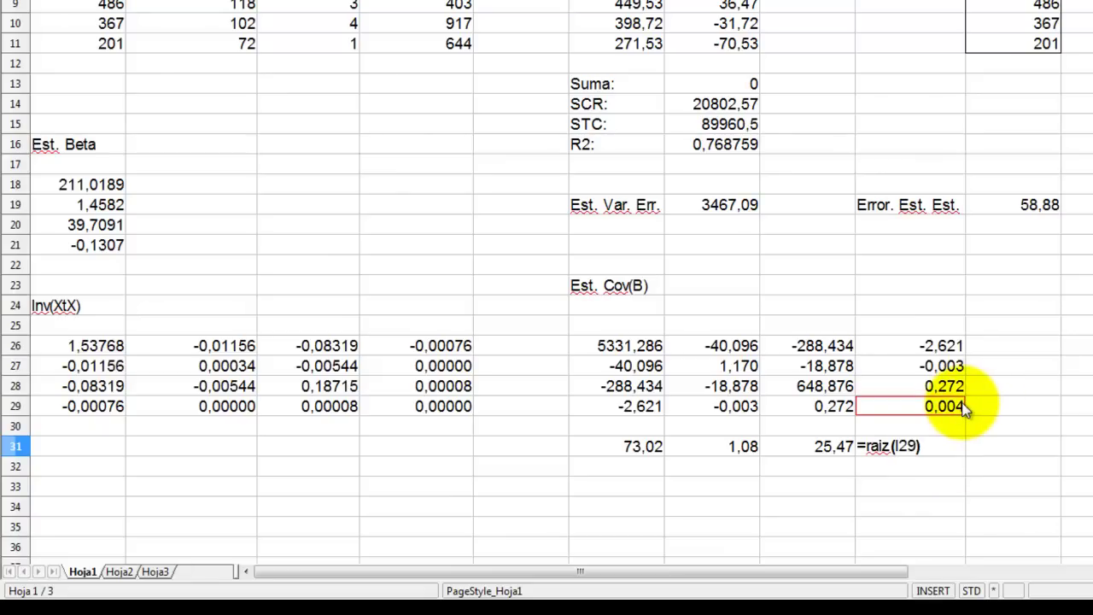
key("Return")
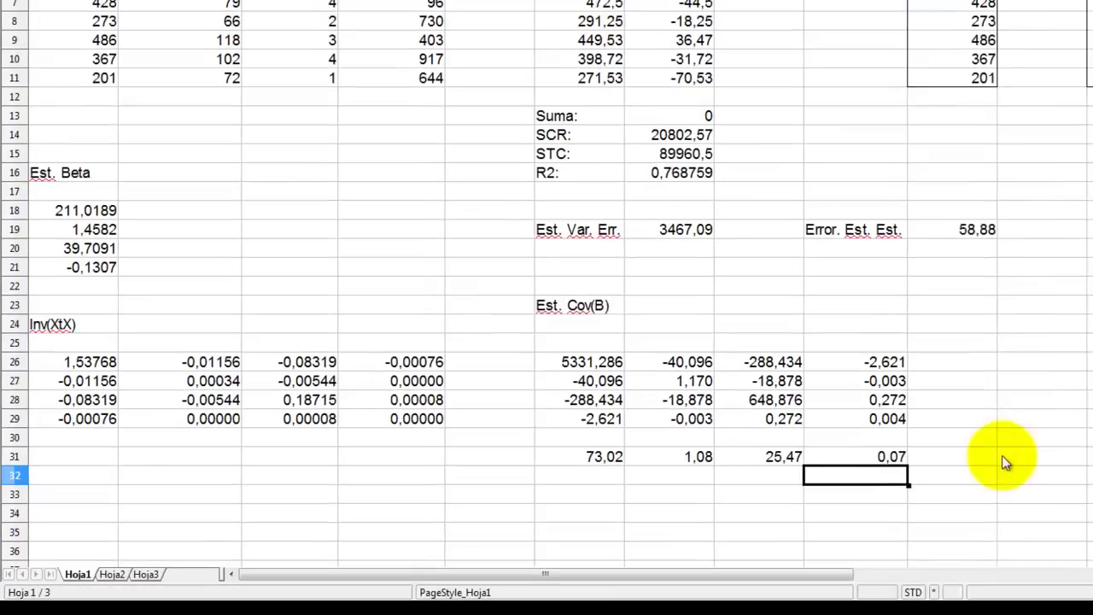
Label cell K31 as "Err. Est. Coef." and outline the standard errors in F31:I31 with a border.
left_click(1002, 456)
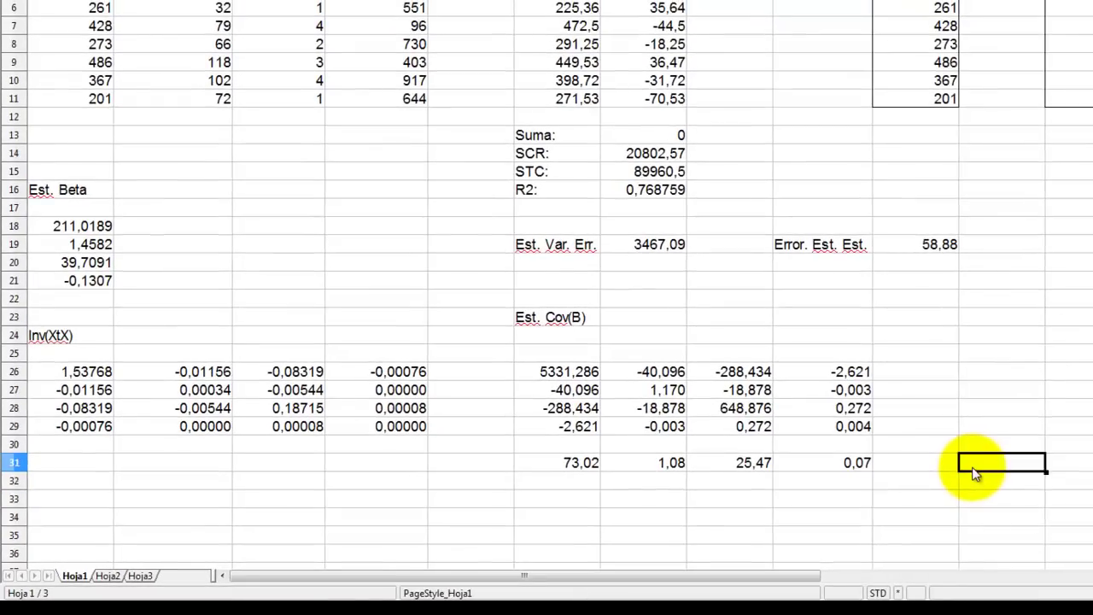
type("Err. Est. coef.")
key("Return")
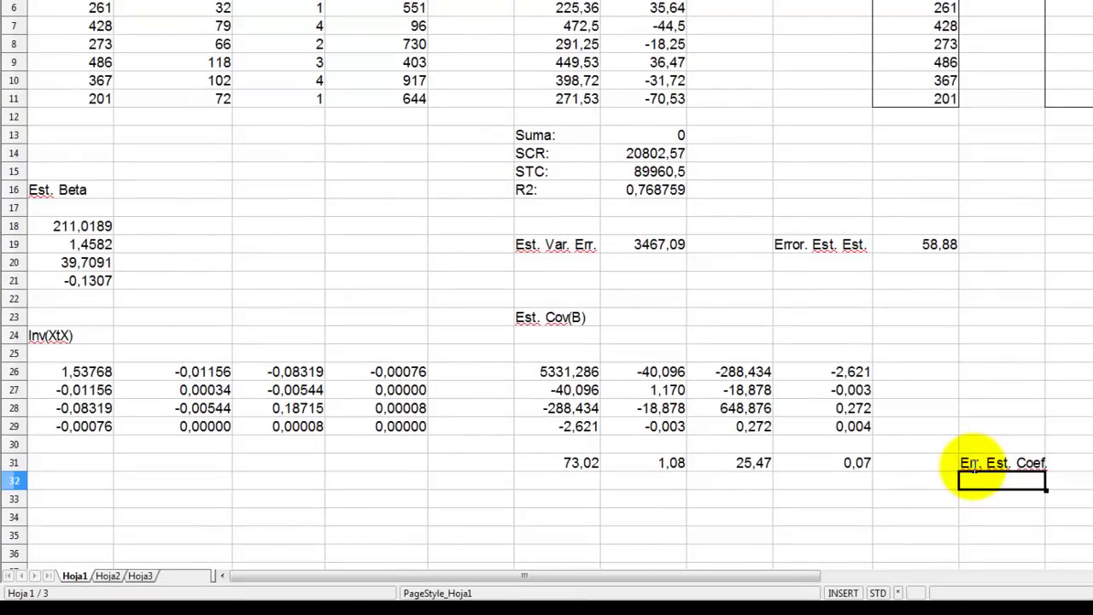
left_click_drag(556, 466, 817, 469)
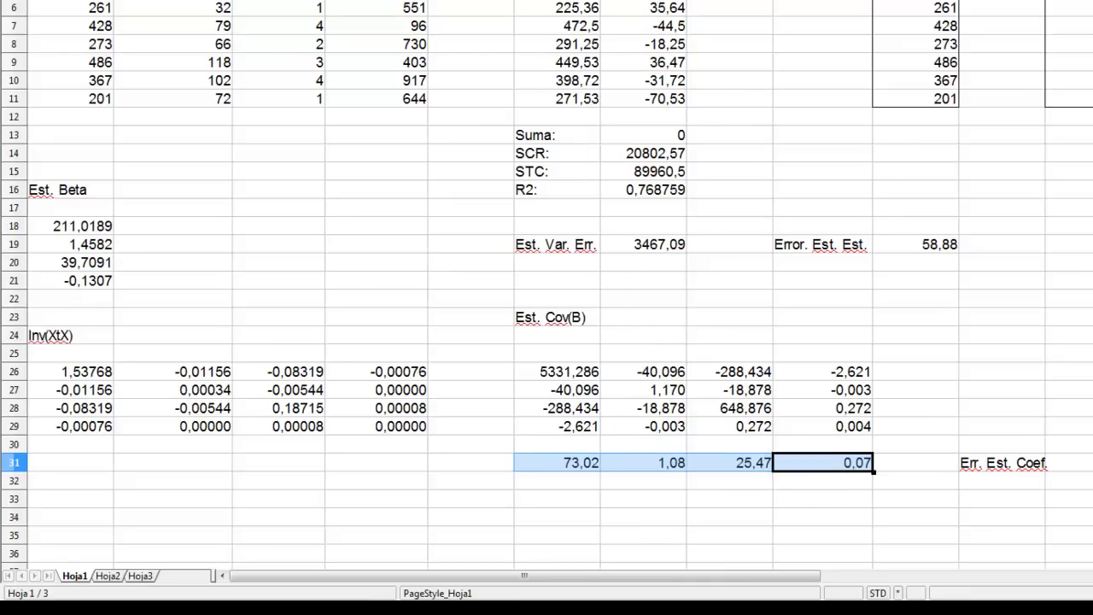
left_click(1029, 357)
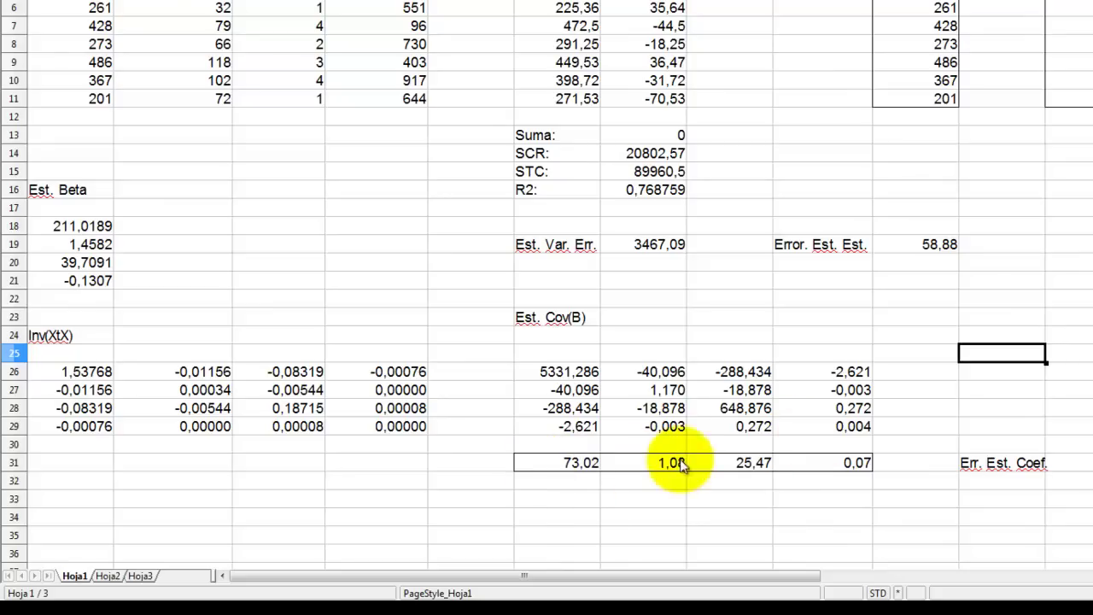
left_click_drag(94, 226, 89, 285)
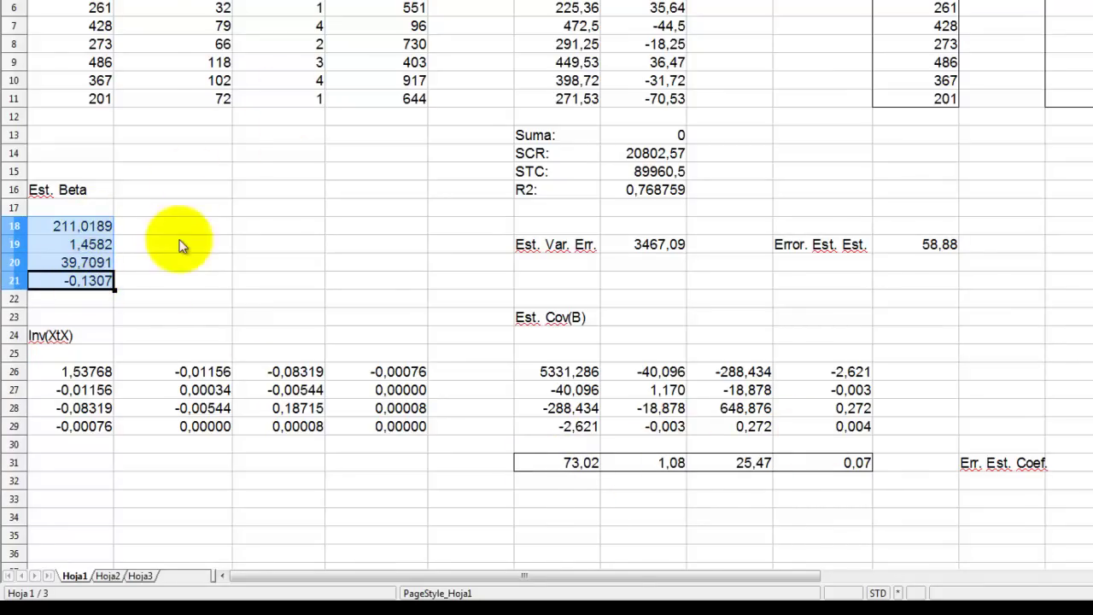
left_click(103, 226)
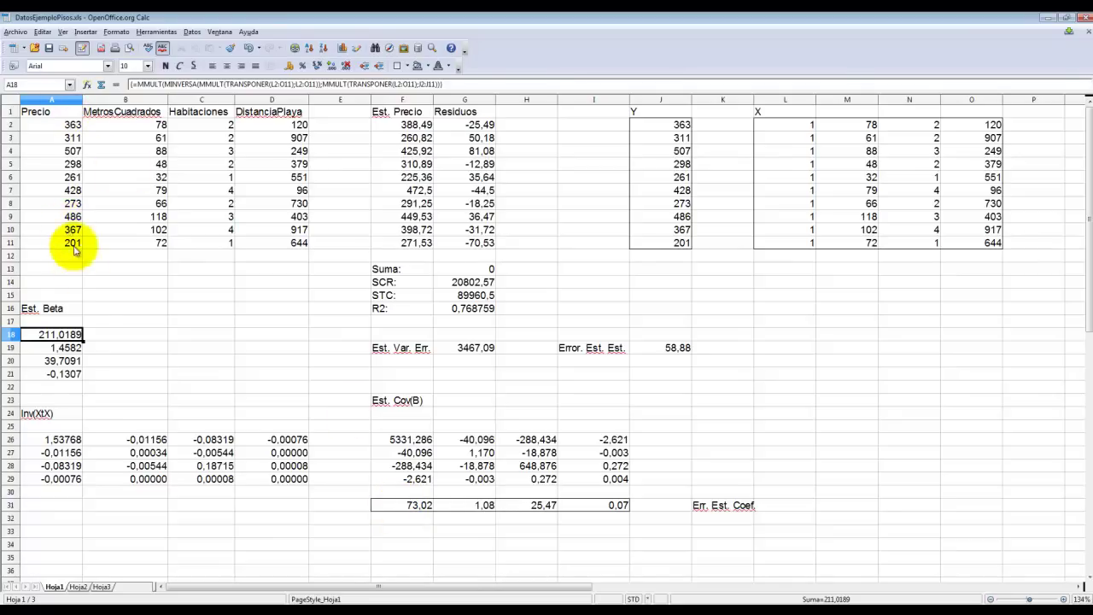
mouse_move(72, 334)
left_mouse_down()
mouse_move(70, 367)
mouse_move(71, 335)
left_mouse_up()
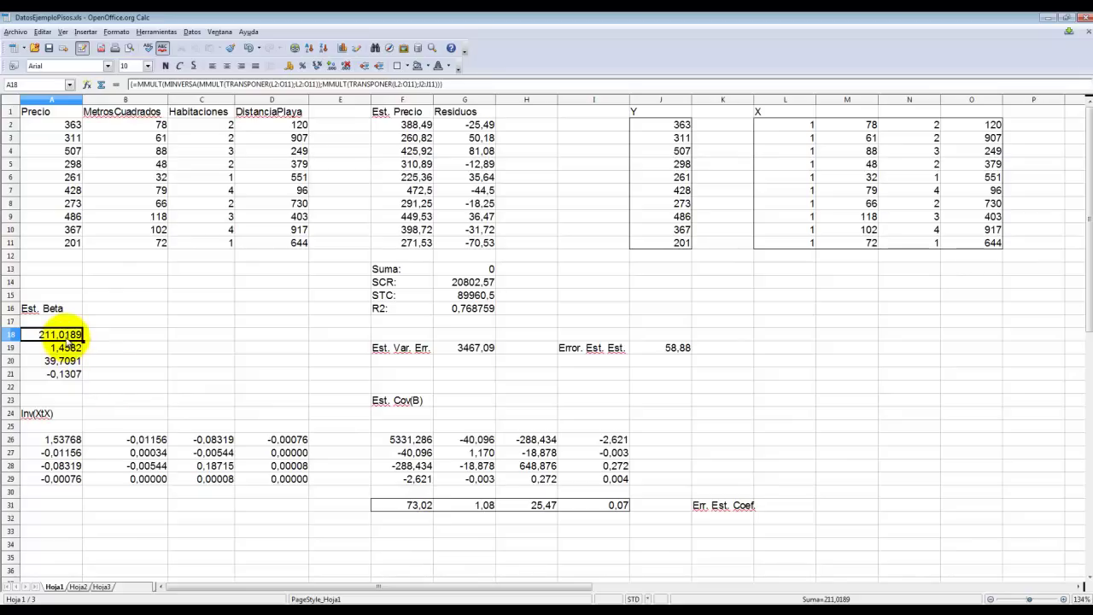
Fill B18:B21 beside the beta estimates with references to the standard errors in F31, G31, H31 and I31.
left_click(146, 337)
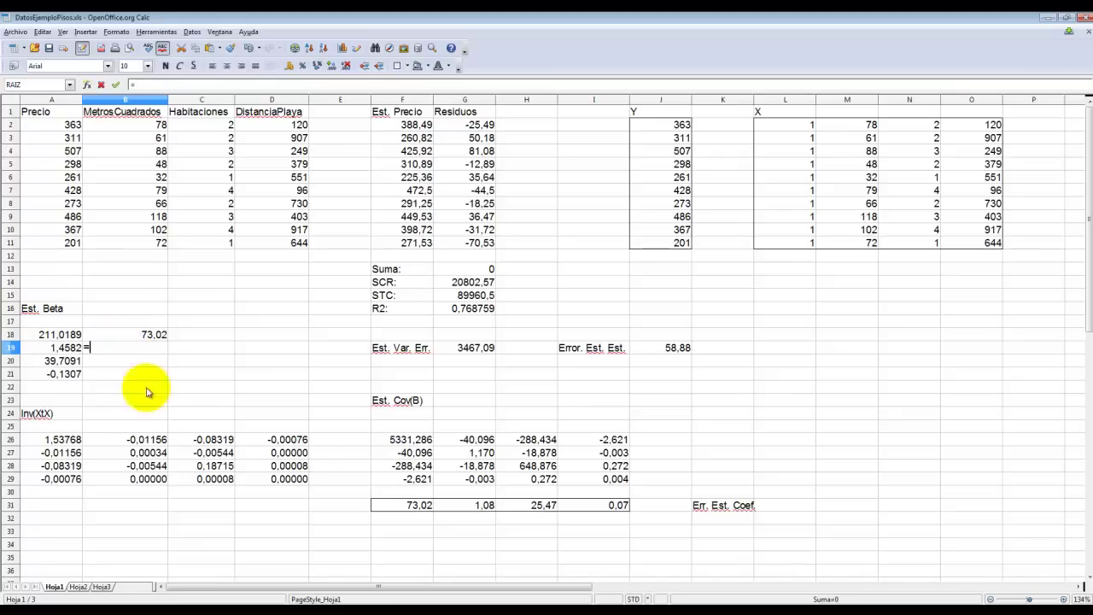
key("Return")
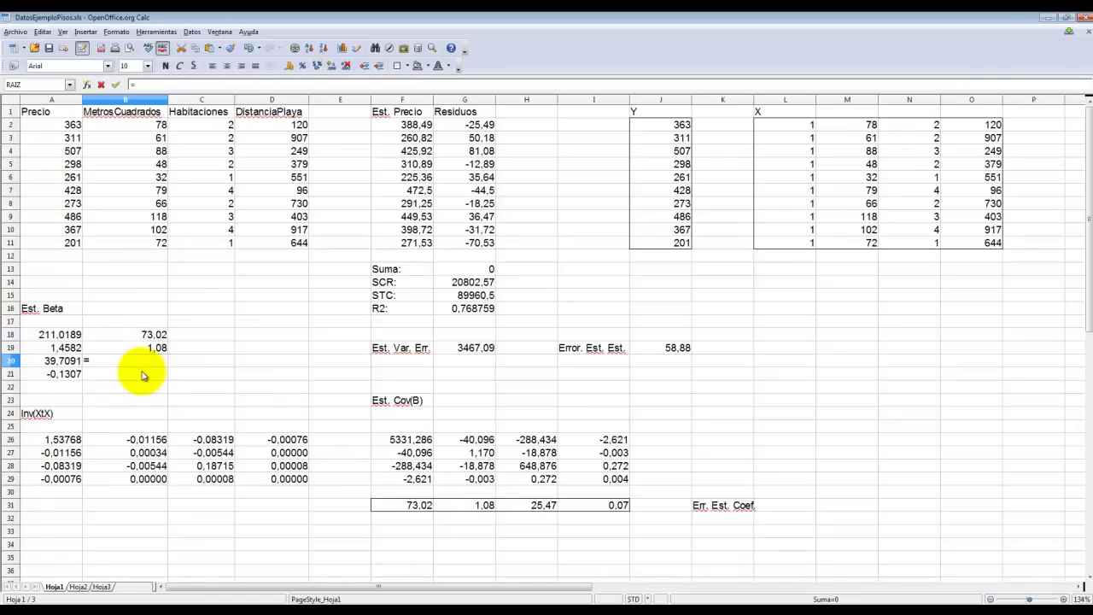
type("=")
left_click(545, 504)
key("Return")
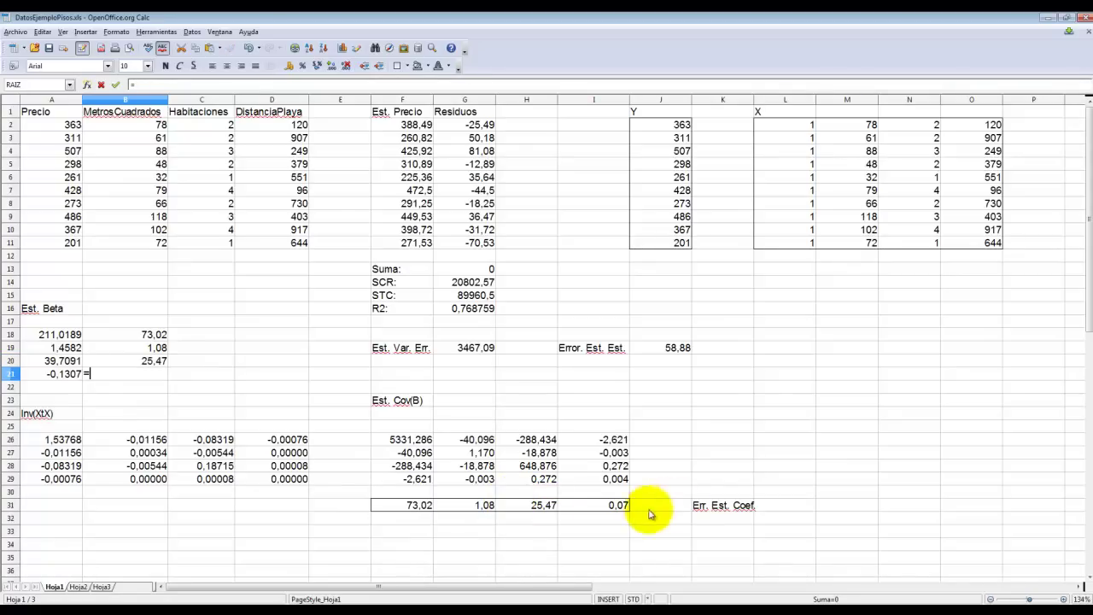
key("Return")
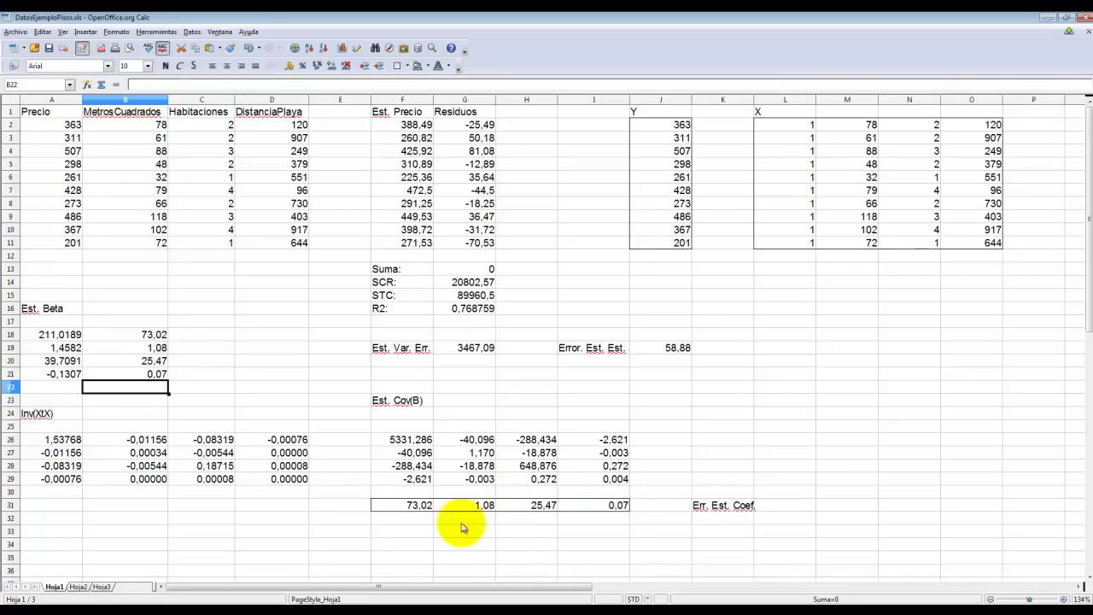
Calculate the first coefficient's t ratio in C18 with the formula =A18/B18.
left_click(197, 338)
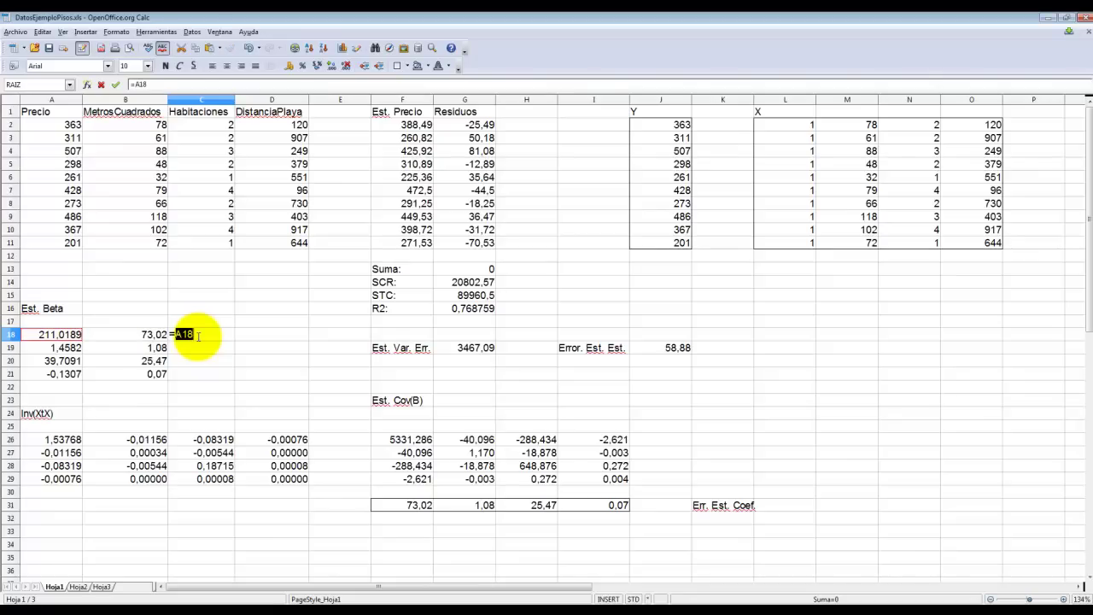
type("=A18/")
key("Left")
key("Left")
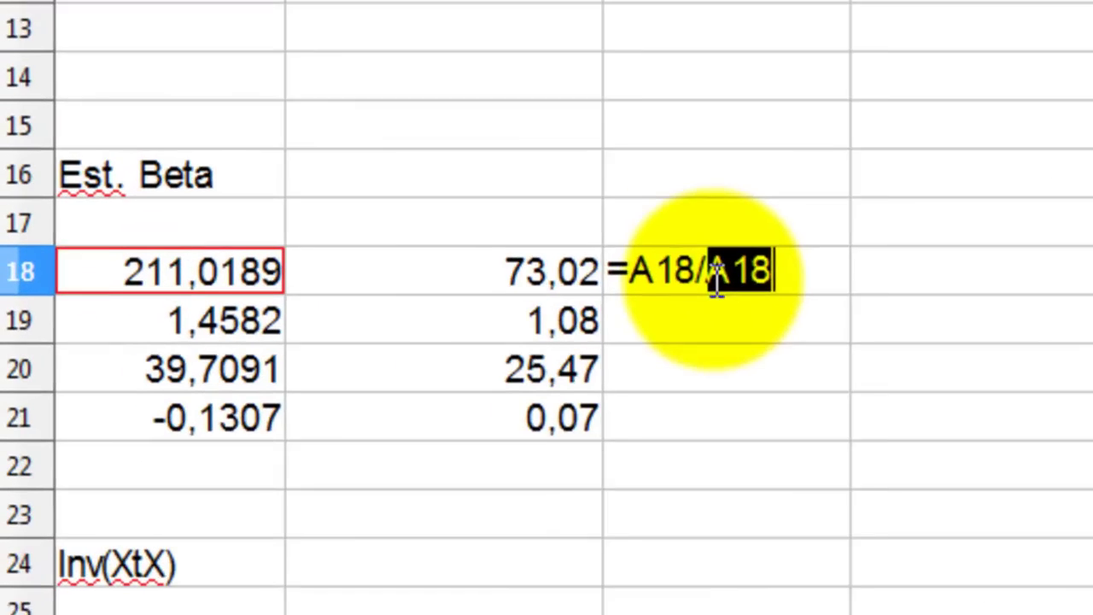
key("Right")
key("Return")
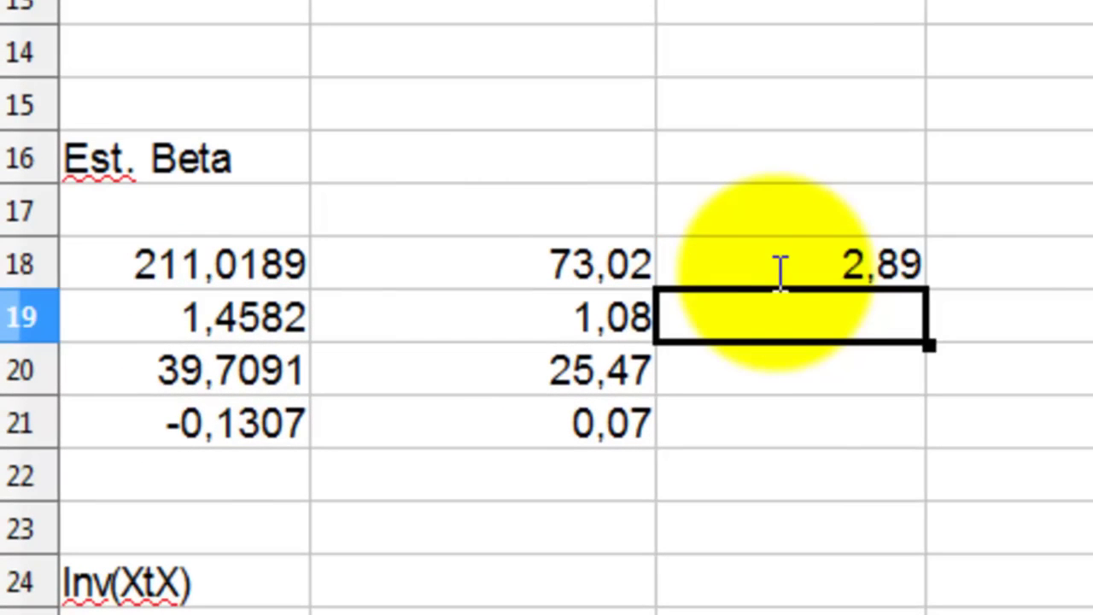
Copy the t ratio formula from C18 down to C21 for the other coefficients.
left_click(734, 269)
left_click_drag(931, 321, 929, 434)
left_click(981, 504)
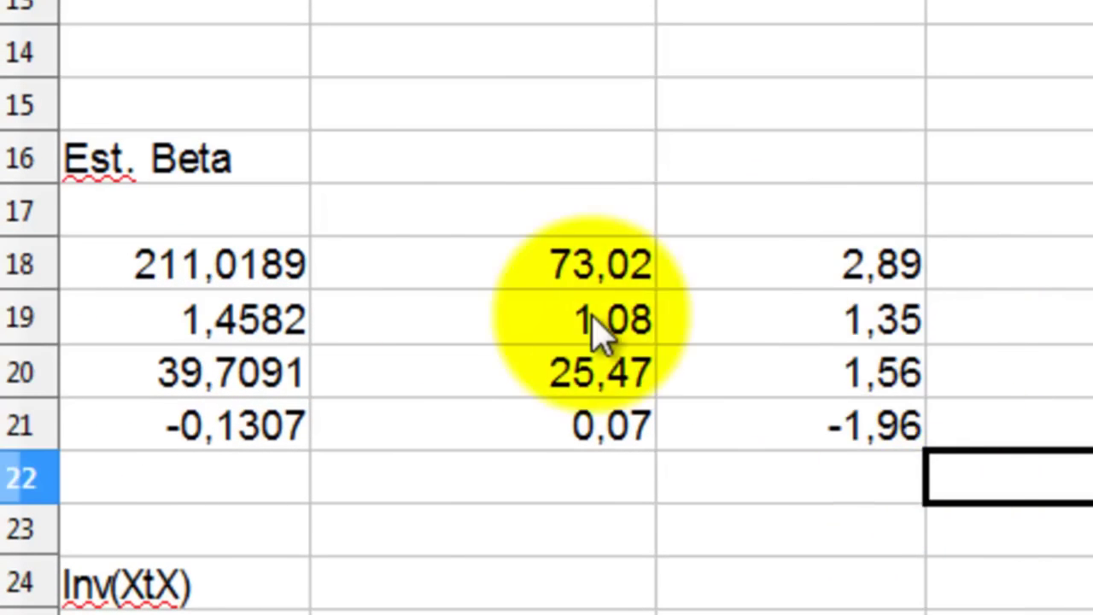